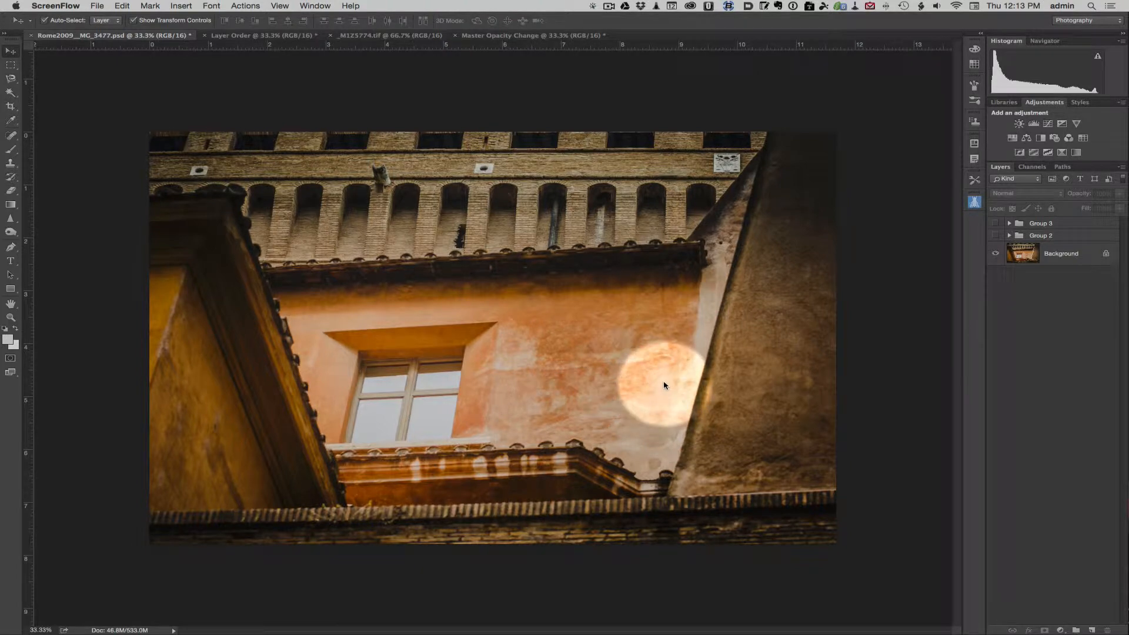
Make Group 2 and Group 3 visible in the Rome composite, and switch to the Layer Order document
{"action": "left_click", "coordinate": [996, 238]}
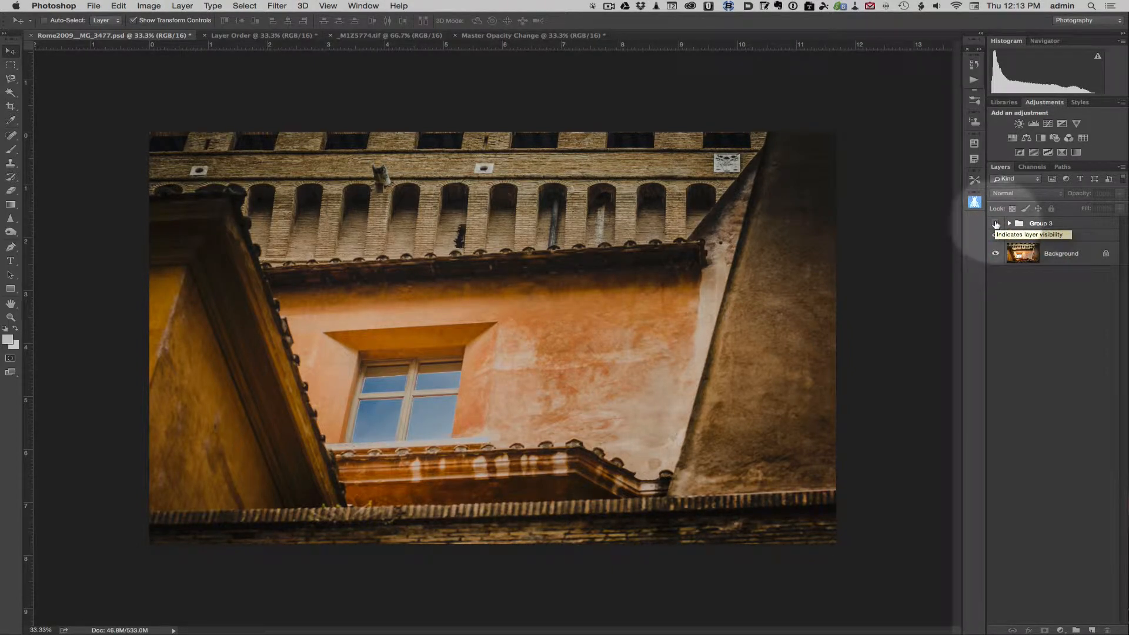
{"action": "left_click", "coordinate": [996, 224]}
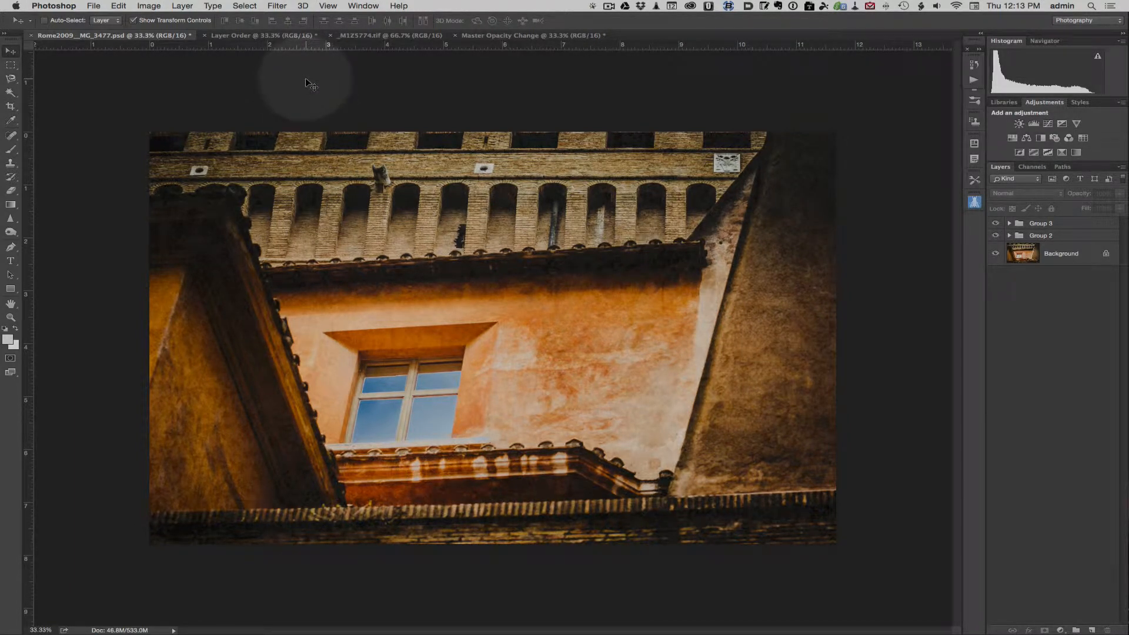
{"action": "left_click", "coordinate": [277, 36]}
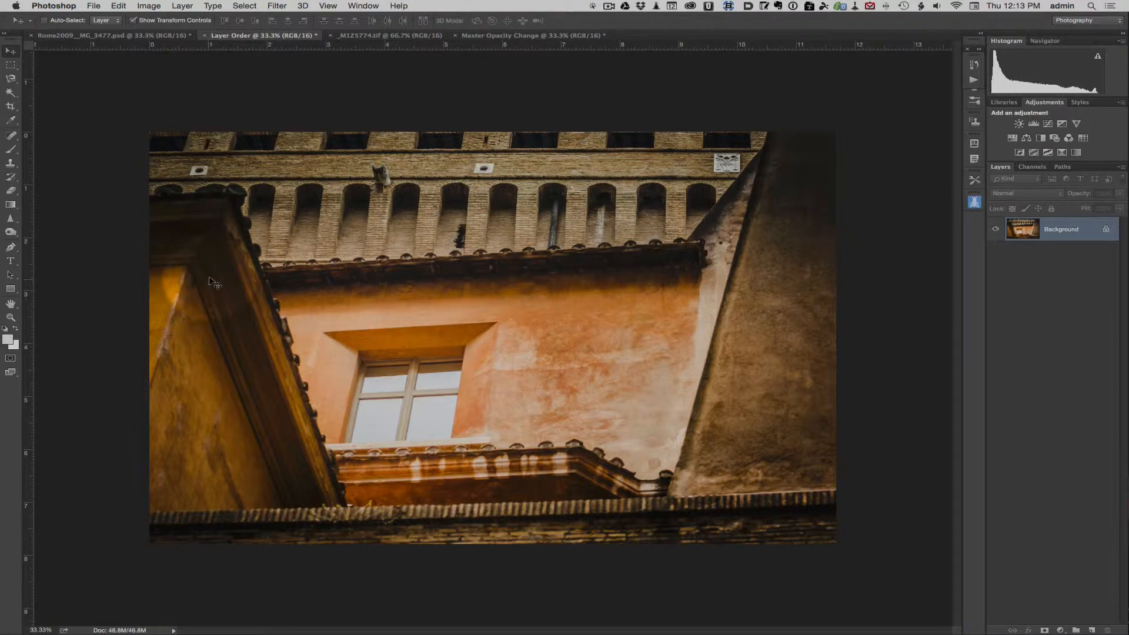
Copy the bird-and-sky photo from _M1Z5774.tif into the Layer Order document as a new layer above the building photo
{"action": "left_click", "coordinate": [382, 37]}
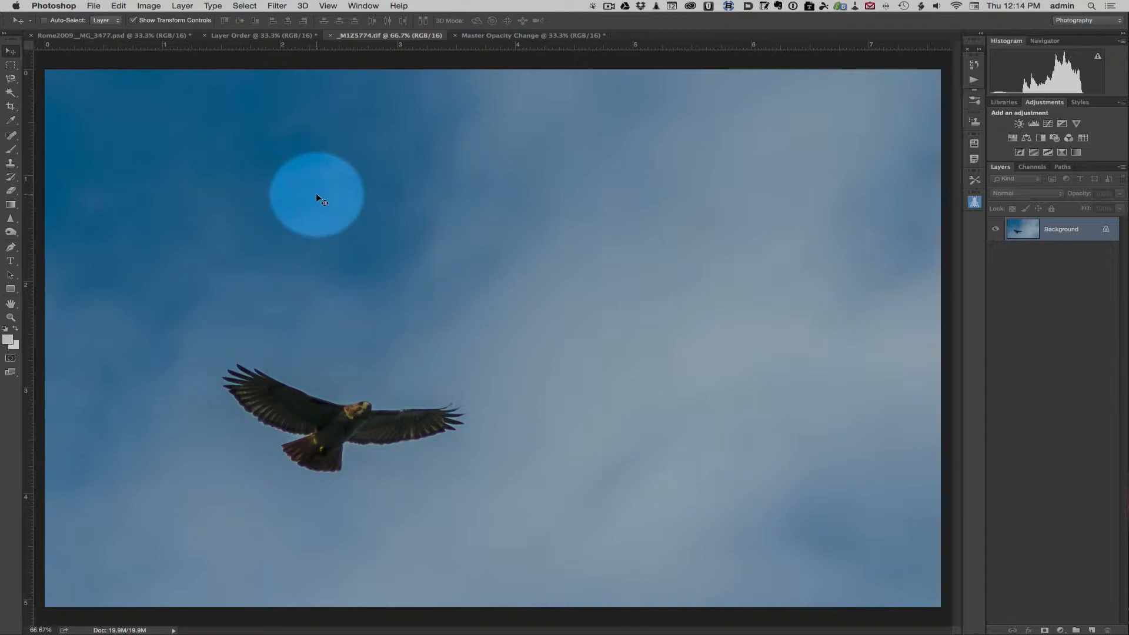
{"action": "left_click", "coordinate": [442, 237]}
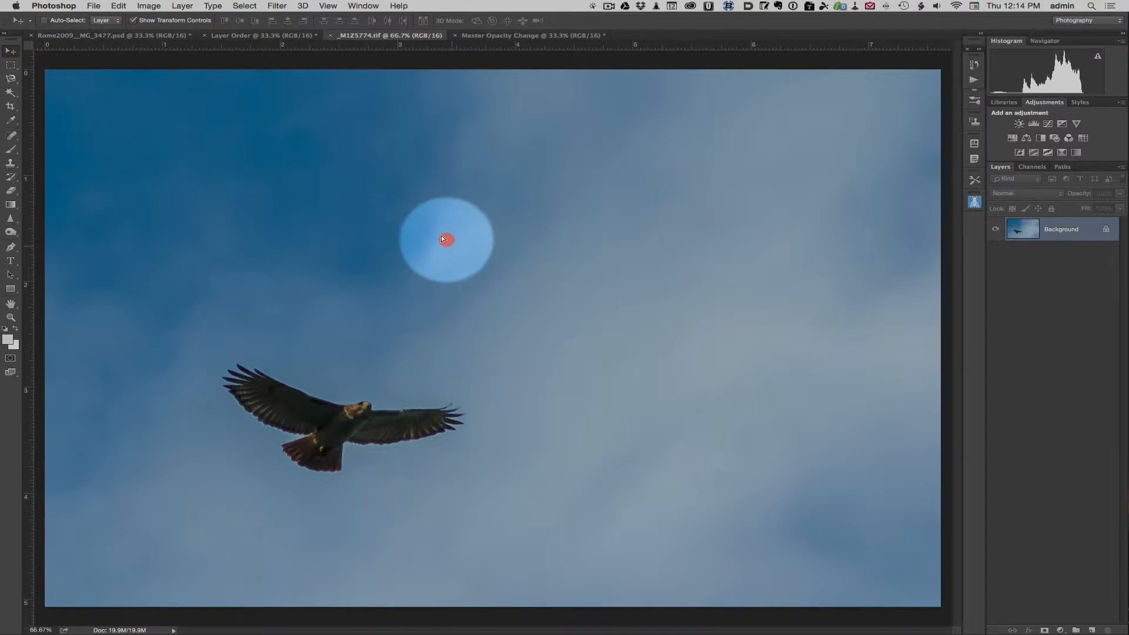
{"action": "left_click", "coordinate": [265, 36]}
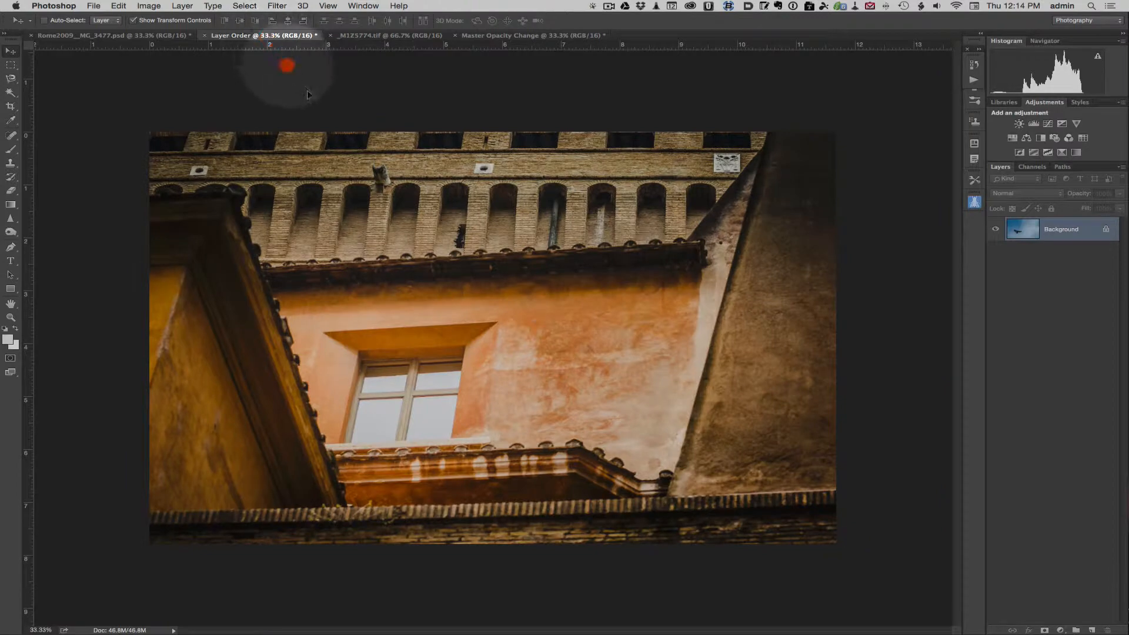
{"action": "left_click_drag", "start_coordinate": [307, 94], "coordinate": [497, 341]}
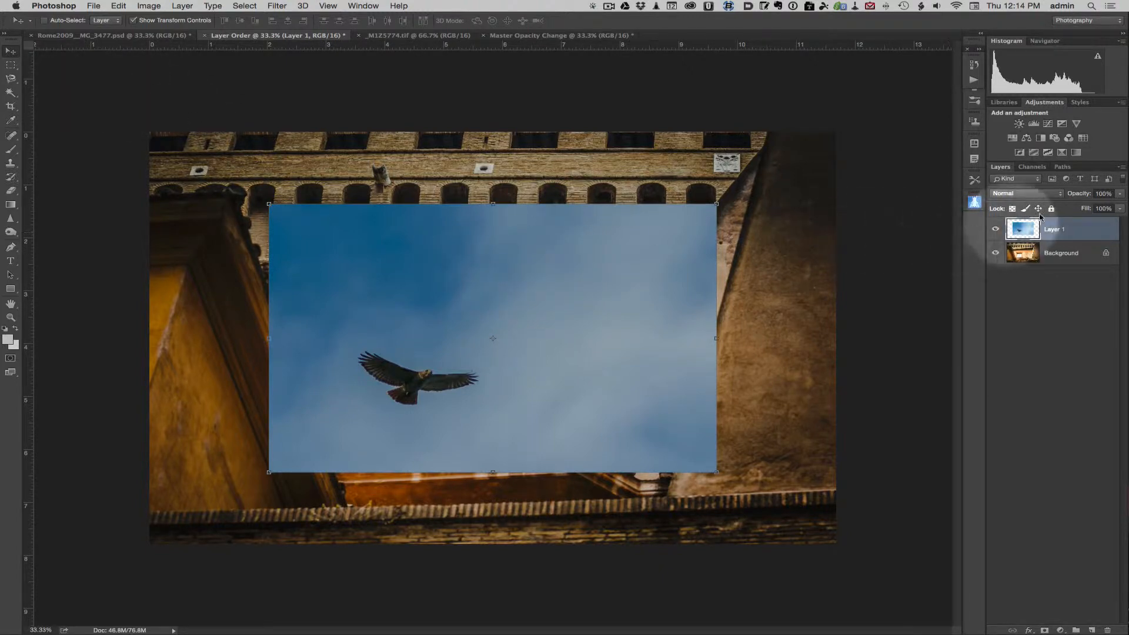
Lower the bird layer's opacity to 70% and move the layer down over the window
{"action": "left_click_drag", "start_coordinate": [1076, 196], "coordinate": [1062, 191]}
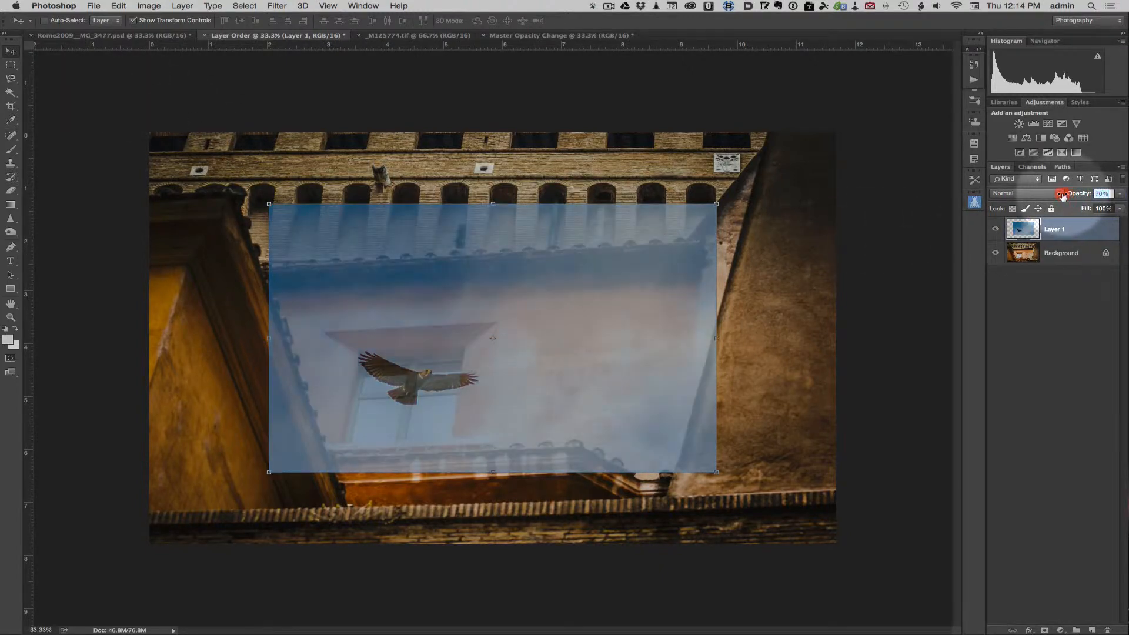
{"action": "left_click_drag", "start_coordinate": [555, 356], "coordinate": [526, 389]}
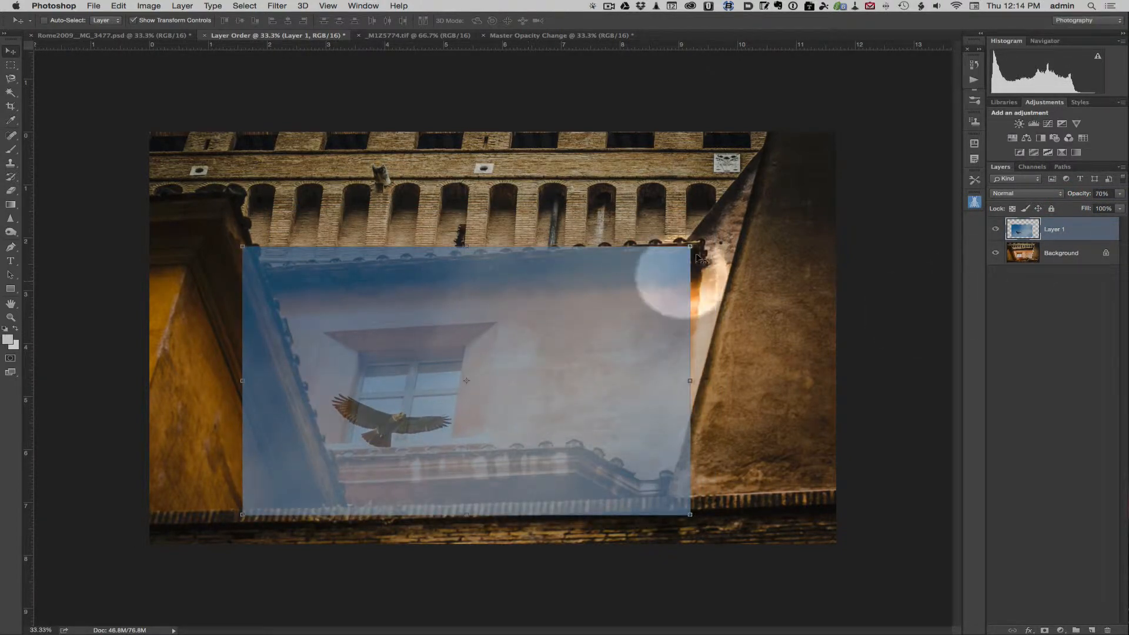
Scale the bird layer to about 46% so it just covers the window, and restore its opacity to 100%
{"action": "left_click_drag", "start_coordinate": [691, 247], "coordinate": [507, 374]}
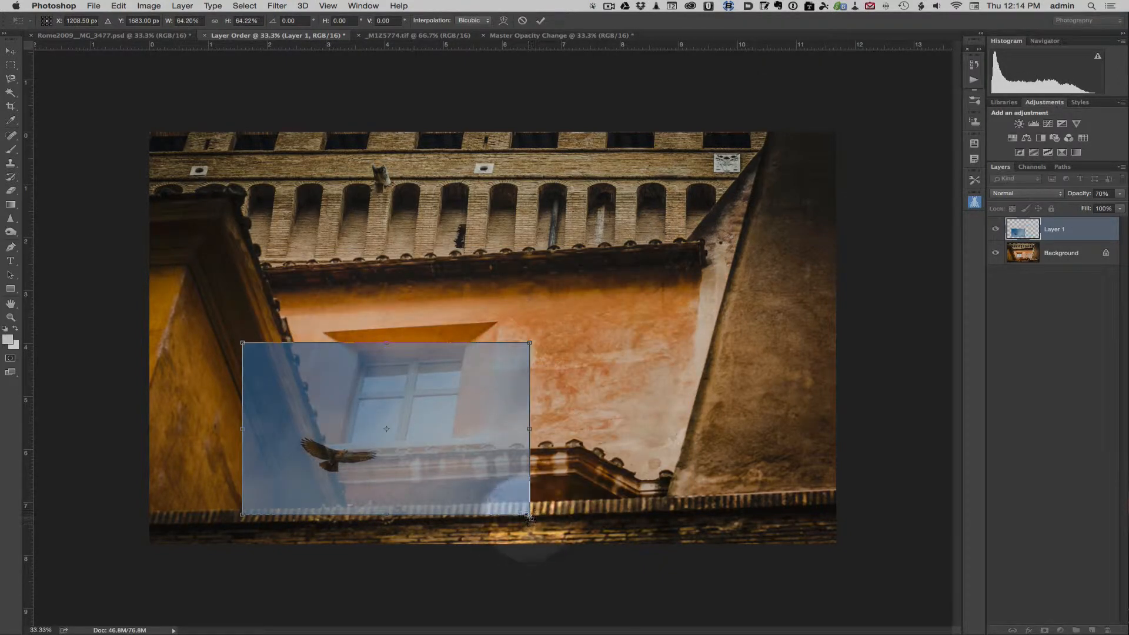
{"action": "left_click_drag", "start_coordinate": [531, 524], "coordinate": [476, 489]}
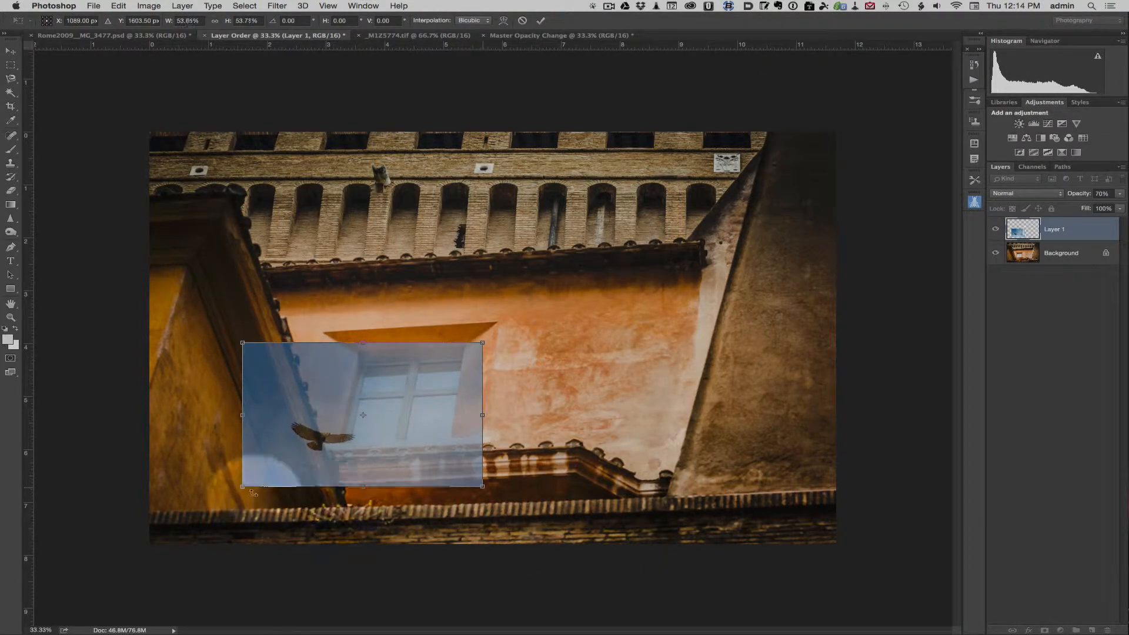
{"action": "left_click_drag", "start_coordinate": [243, 487], "coordinate": [332, 464]}
{"action": "left_click", "coordinate": [443, 415]}
{"action": "left_click_drag", "start_coordinate": [444, 415], "coordinate": [451, 418]}
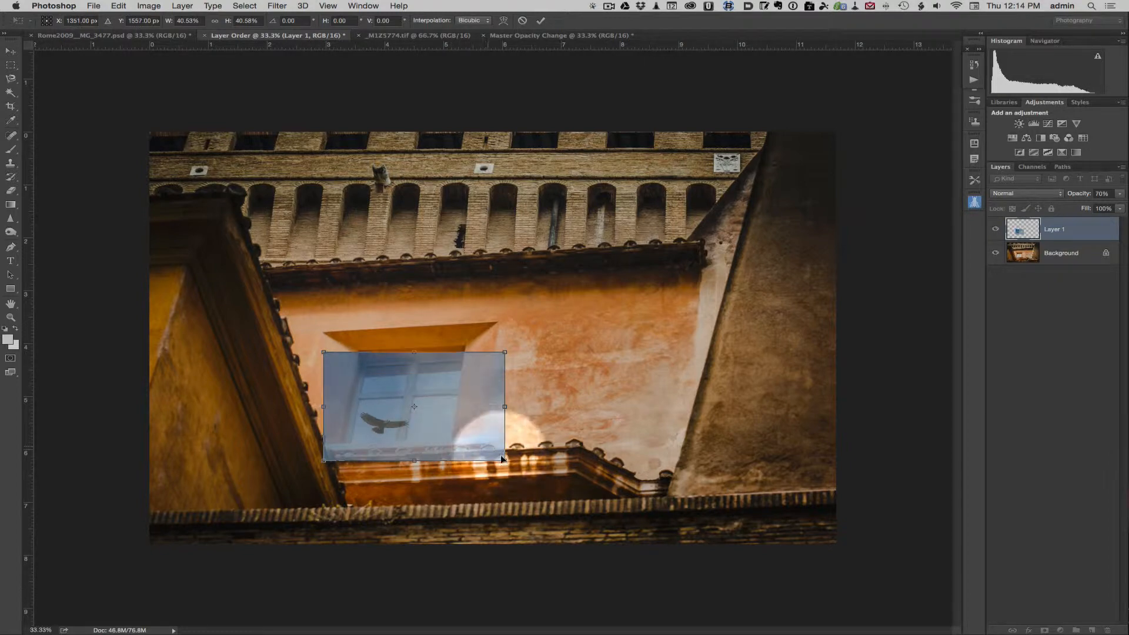
{"action": "left_click_drag", "start_coordinate": [503, 457], "coordinate": [518, 469]}
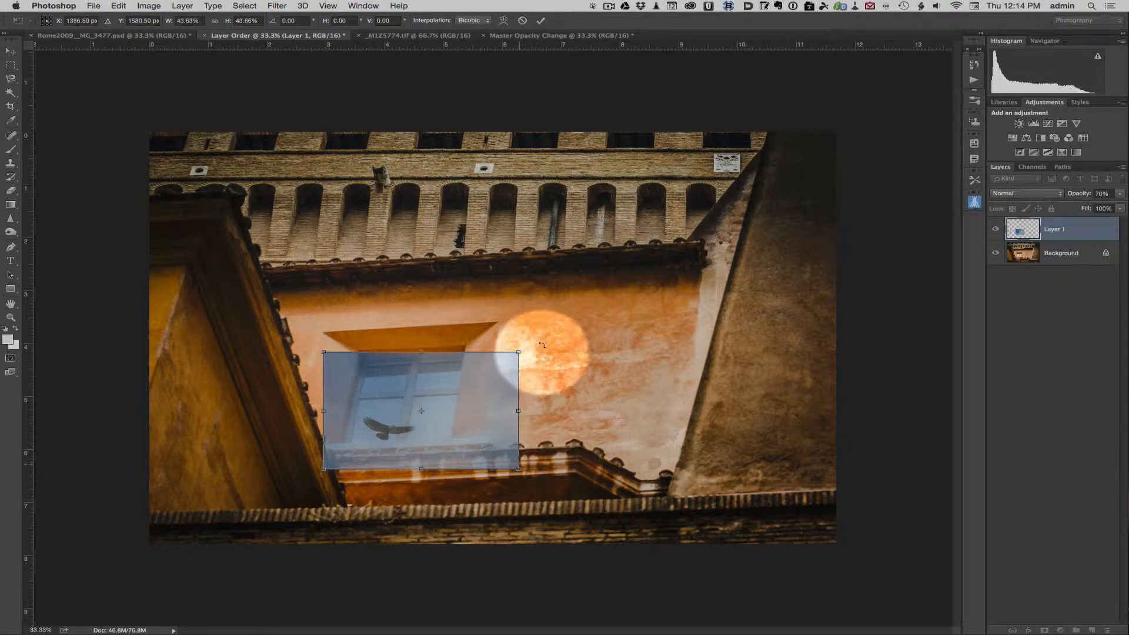
{"action": "left_click_drag", "start_coordinate": [520, 352], "coordinate": [529, 344]}
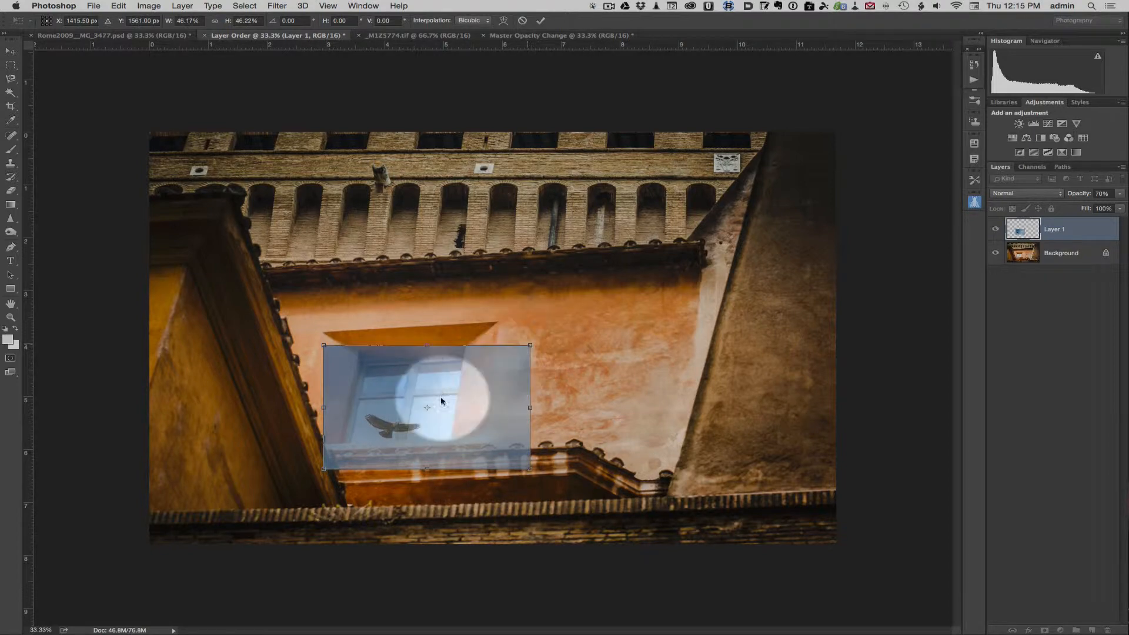
{"action": "left_click_drag", "start_coordinate": [440, 396], "coordinate": [436, 395]}
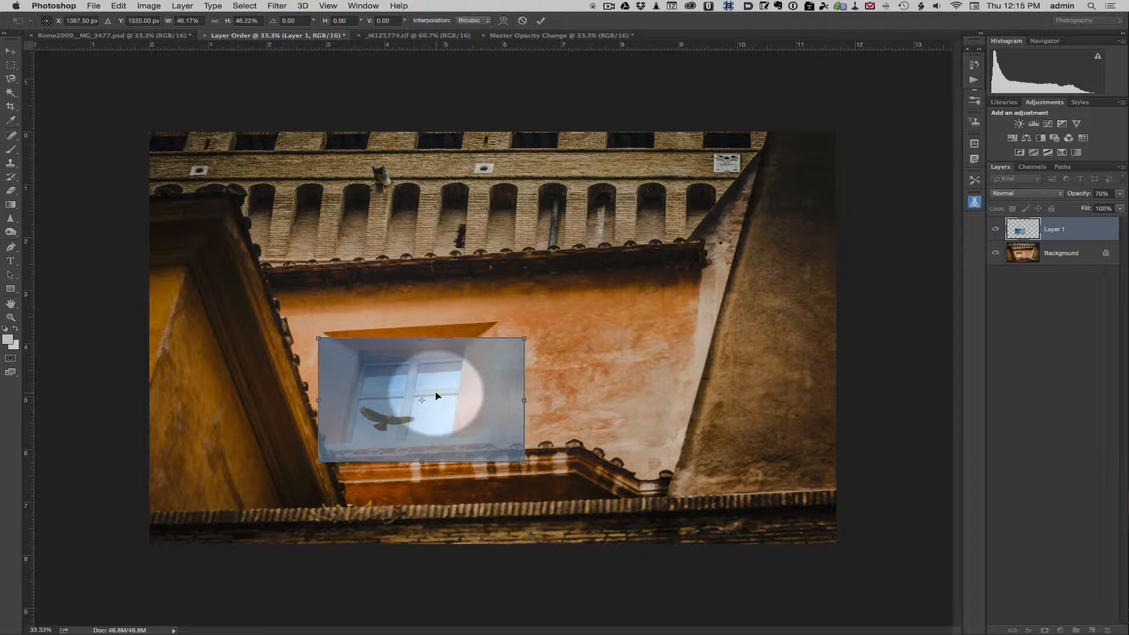
{"action": "key", "text": "Return"}
{"action": "left_click_drag", "start_coordinate": [432, 391], "coordinate": [591, 398]}
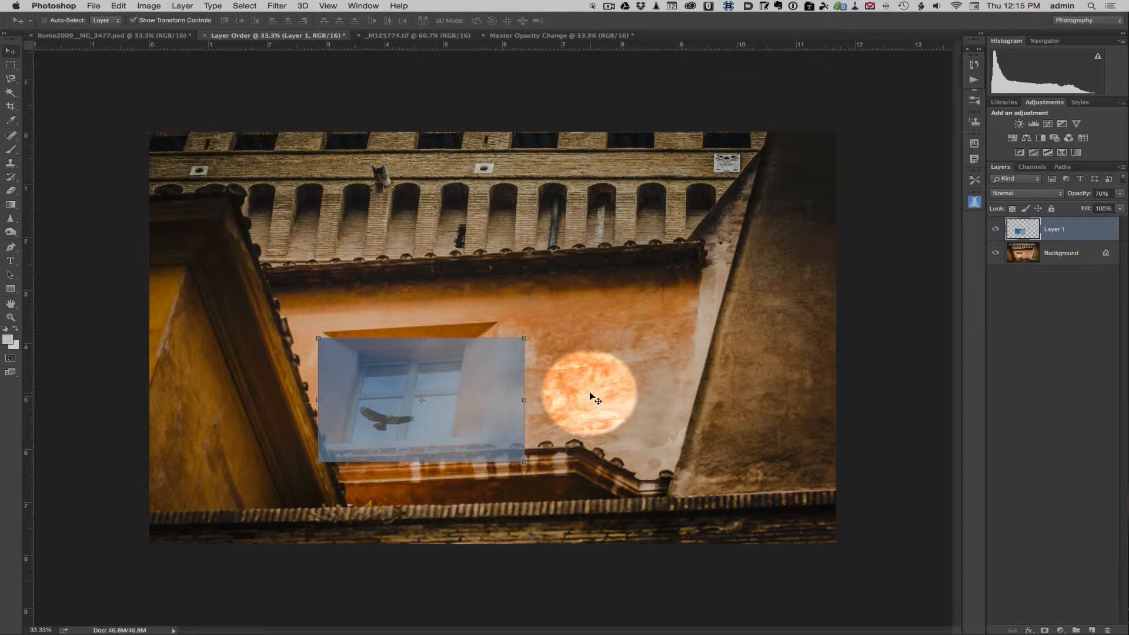
{"action": "left_click_drag", "start_coordinate": [1070, 196], "coordinate": [1109, 203]}
Duplicate the Background layer and place the copy above the bird layer
{"action": "left_click", "coordinate": [1075, 254]}
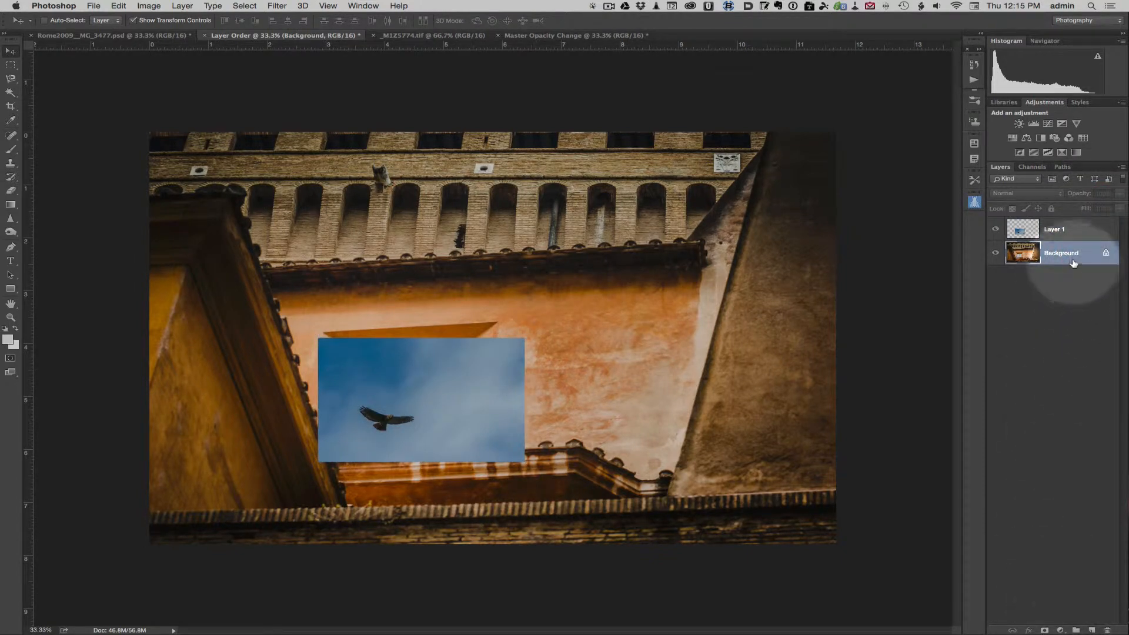
{"action": "left_click_drag", "start_coordinate": [1073, 263], "coordinate": [1091, 630]}
{"action": "left_click_drag", "start_coordinate": [1054, 258], "coordinate": [1048, 229]}
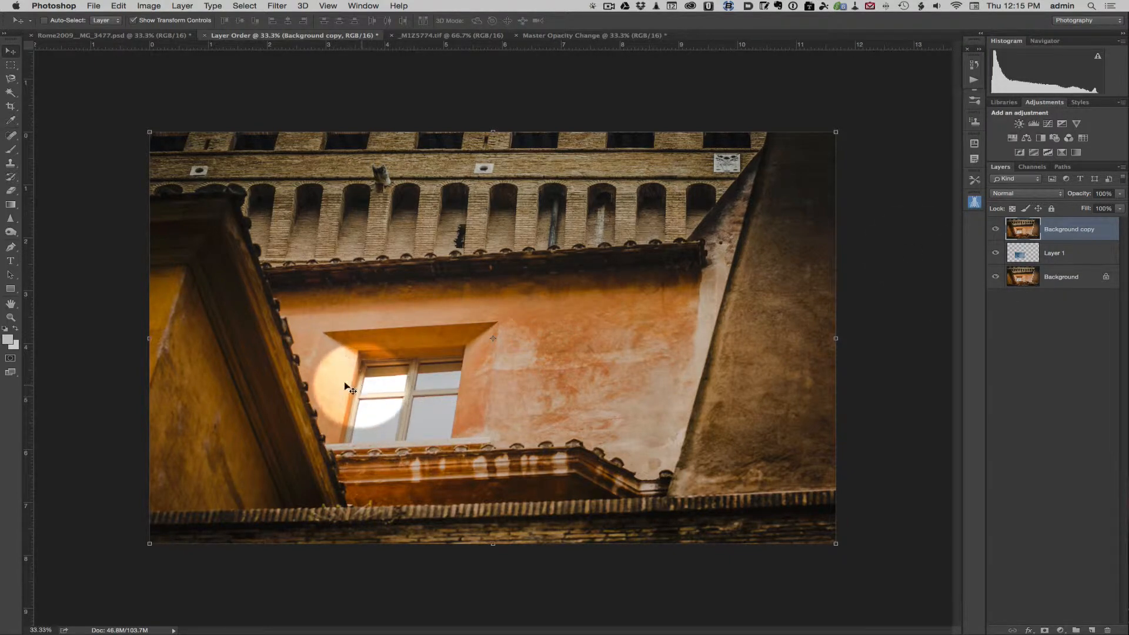
Select the four window panes on the Background copy with the Magic Wand and hide them with an inverted layer mask
{"action": "left_click", "coordinate": [10, 94]}
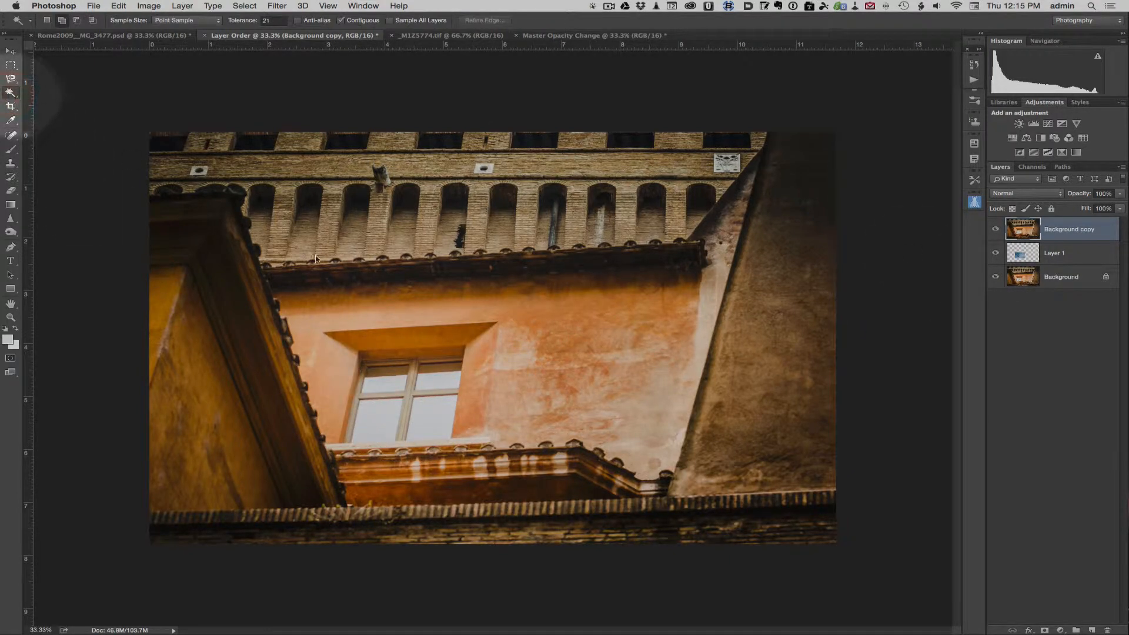
{"action": "left_click", "coordinate": [382, 385]}
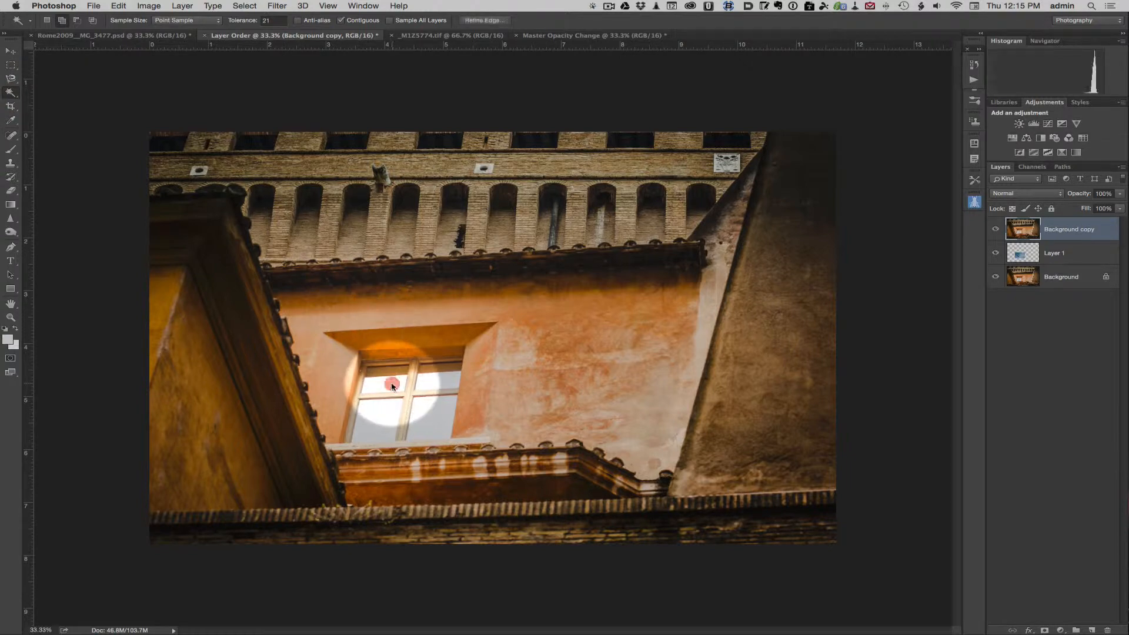
{"action": "left_click", "coordinate": [435, 383]}
{"action": "left_click", "coordinate": [429, 411]}
{"action": "left_click", "coordinate": [367, 417]}
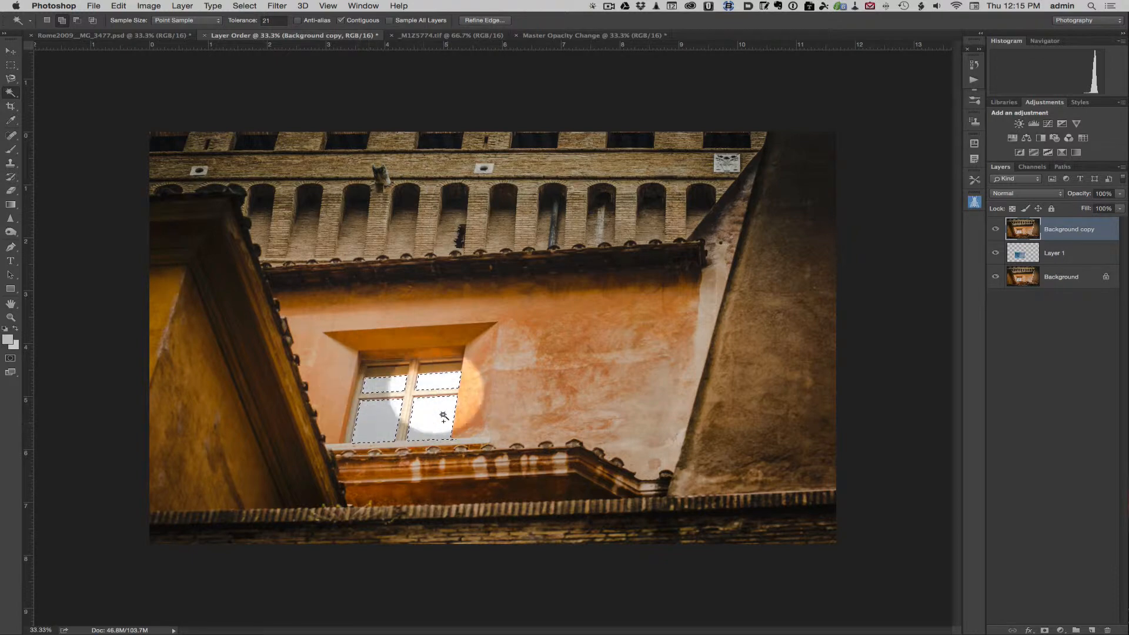
{"action": "left_click", "coordinate": [1044, 631]}
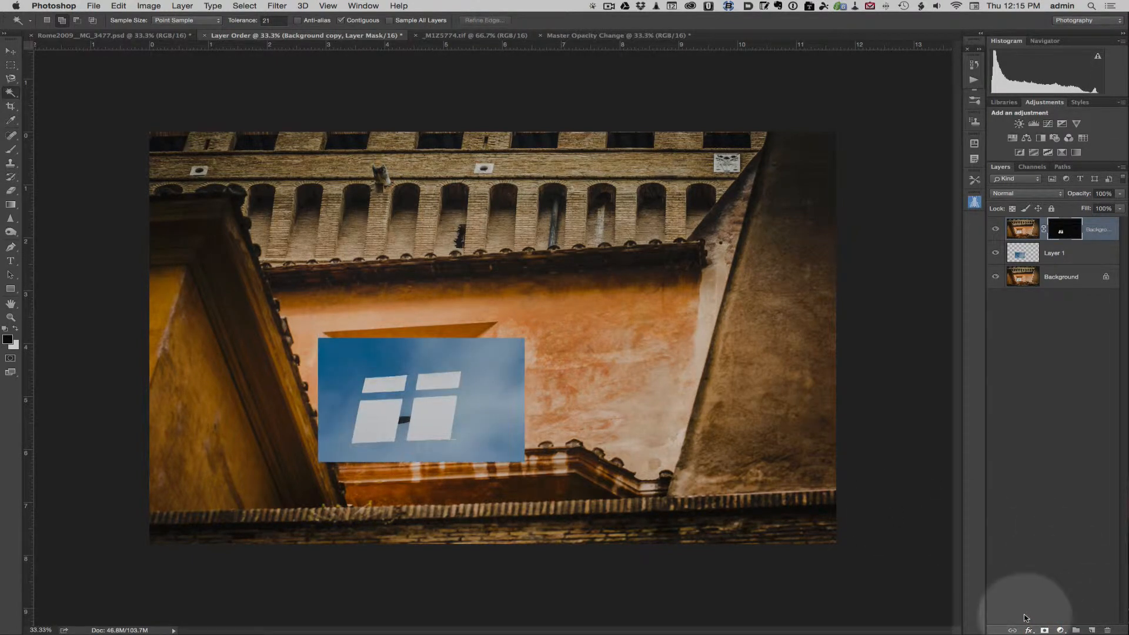
{"action": "key", "text": "super+i"}
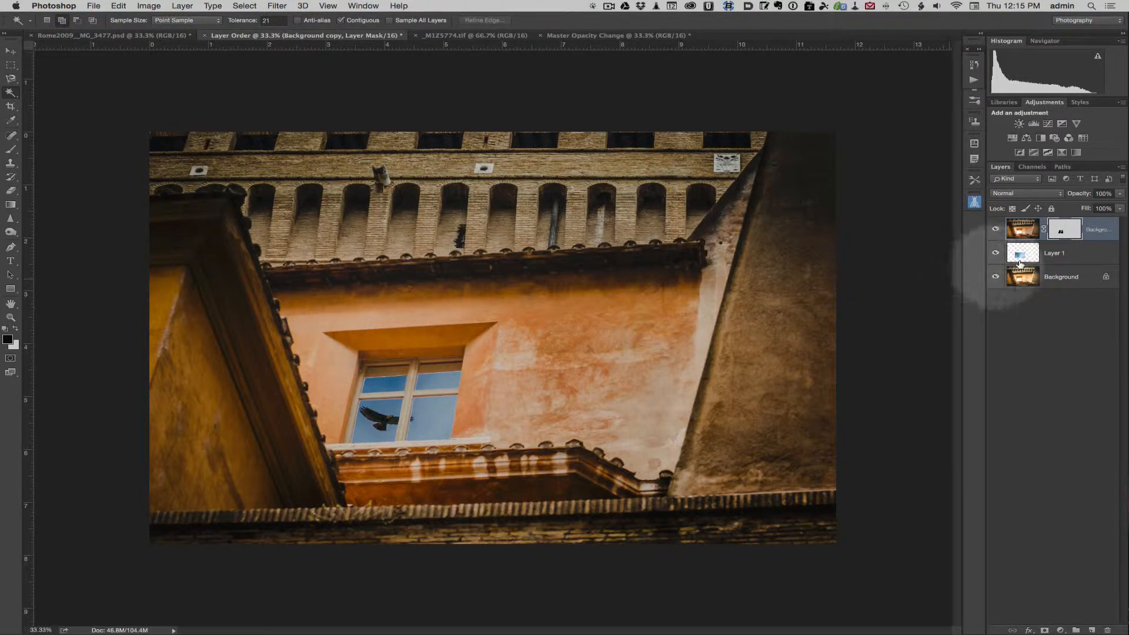
Set the opacity of the bird layer, Layer 1, to 79%
{"action": "left_click", "coordinate": [1091, 256]}
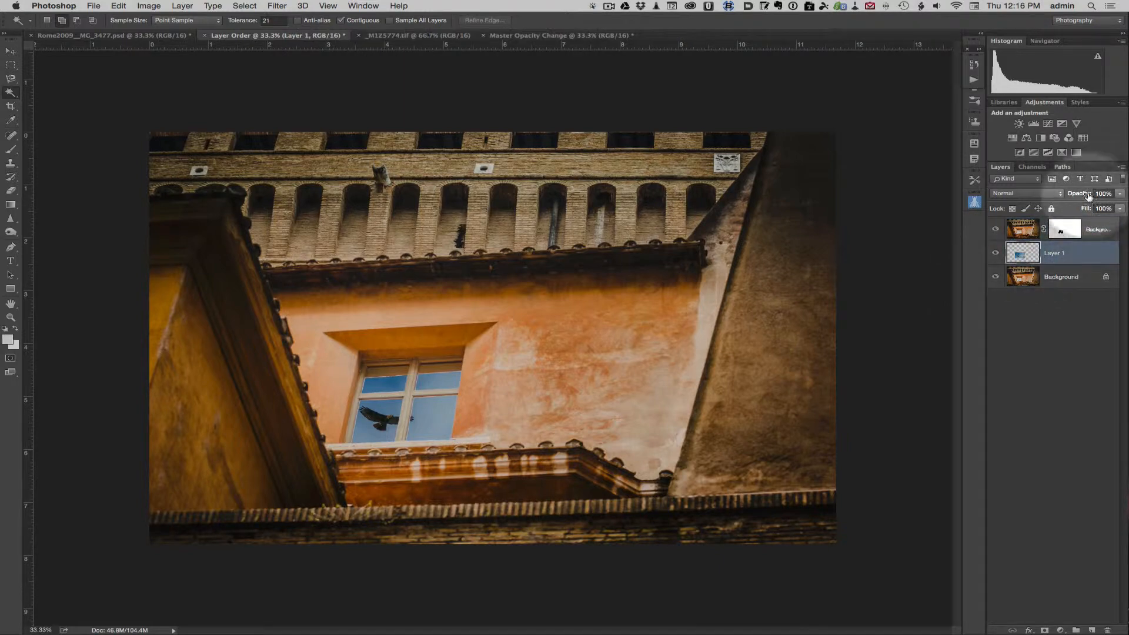
{"action": "left_click_drag", "start_coordinate": [1083, 197], "coordinate": [1079, 196]}
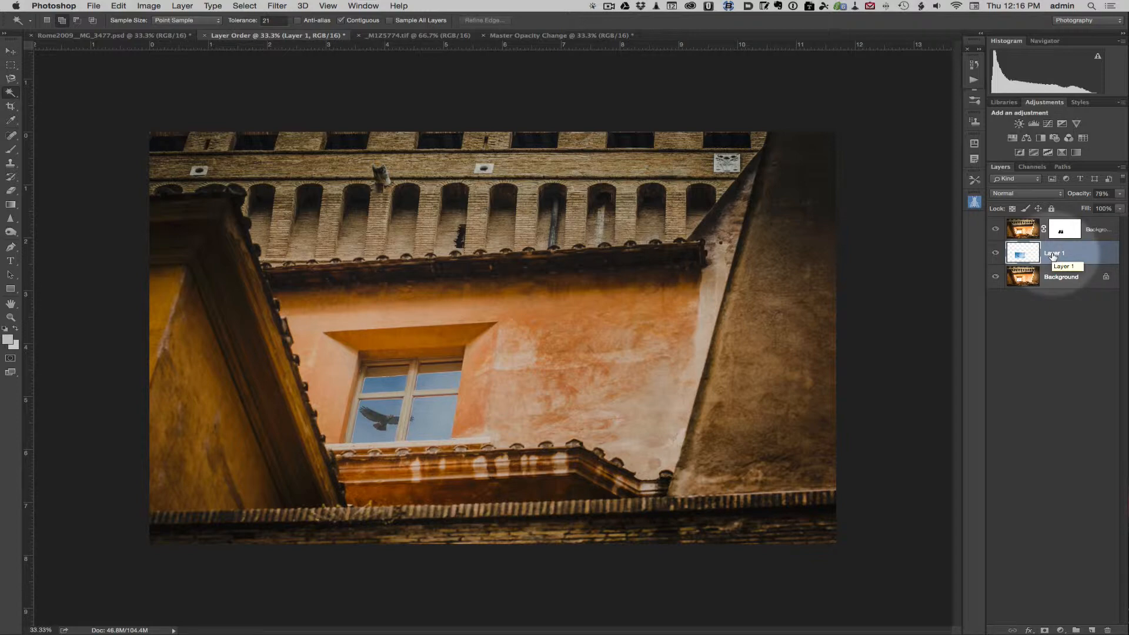
Duplicate Layer 1, place the copy at the top of the layer stack and set its opacity to 100%
{"action": "key", "text": "super+j"}
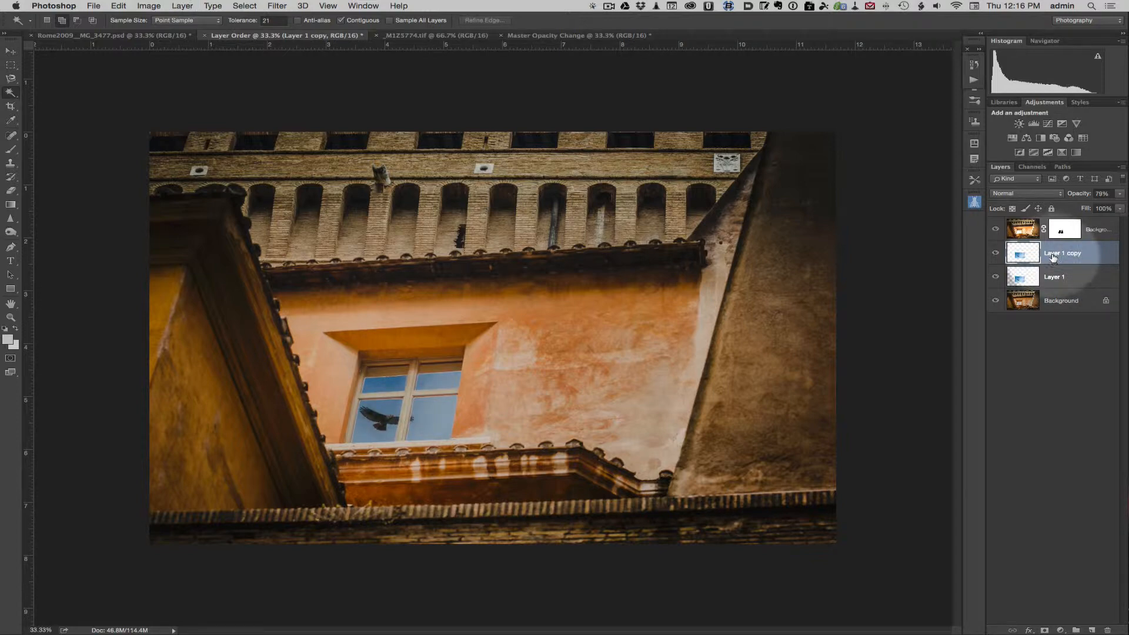
{"action": "left_click_drag", "start_coordinate": [1053, 257], "coordinate": [1055, 228]}
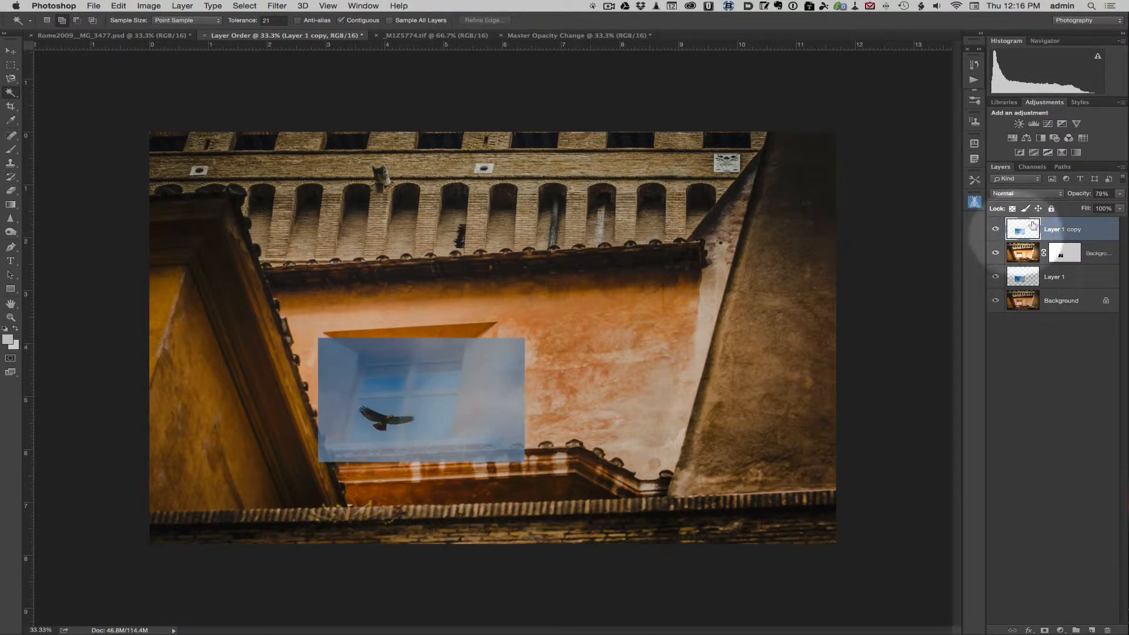
{"action": "left_click", "coordinate": [1103, 193]}
{"action": "type", "text": "100"}
{"action": "key", "text": "Return"}
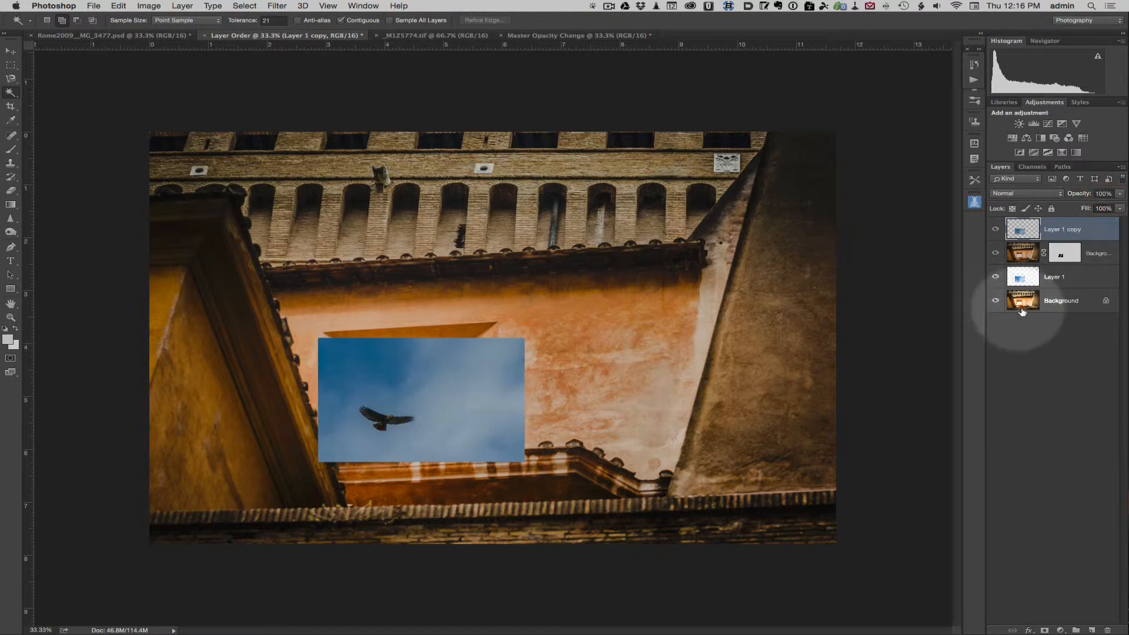
Duplicate the Background layer again and place the new copy above Layer 1 copy
{"action": "left_click_drag", "start_coordinate": [1061, 304], "coordinate": [1090, 629]}
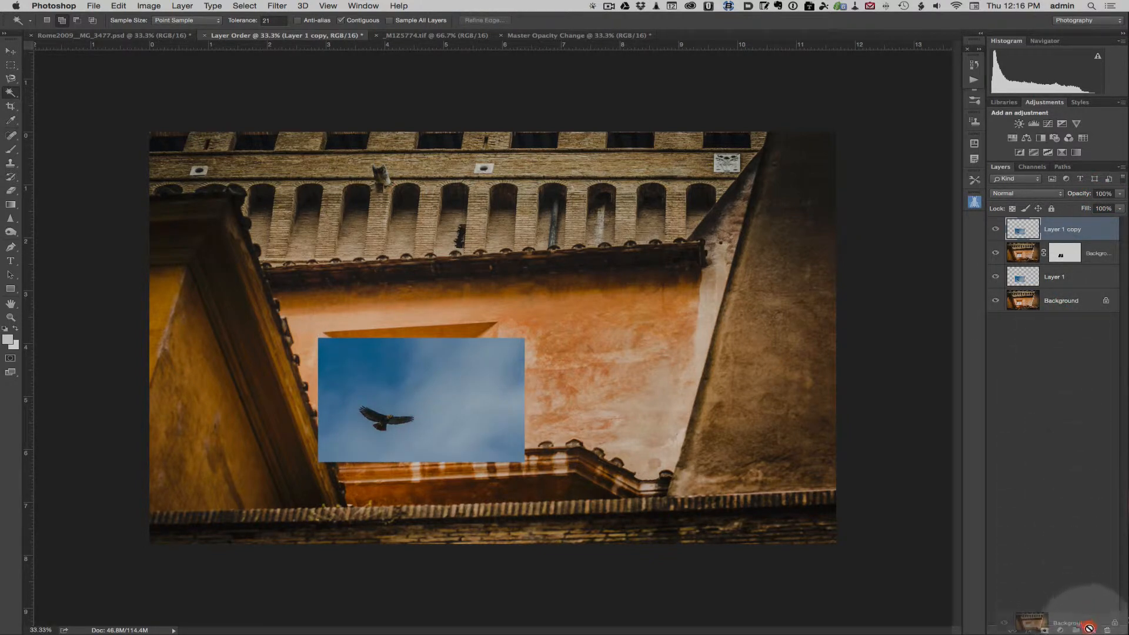
{"action": "left_click_drag", "start_coordinate": [1061, 299], "coordinate": [1069, 228]}
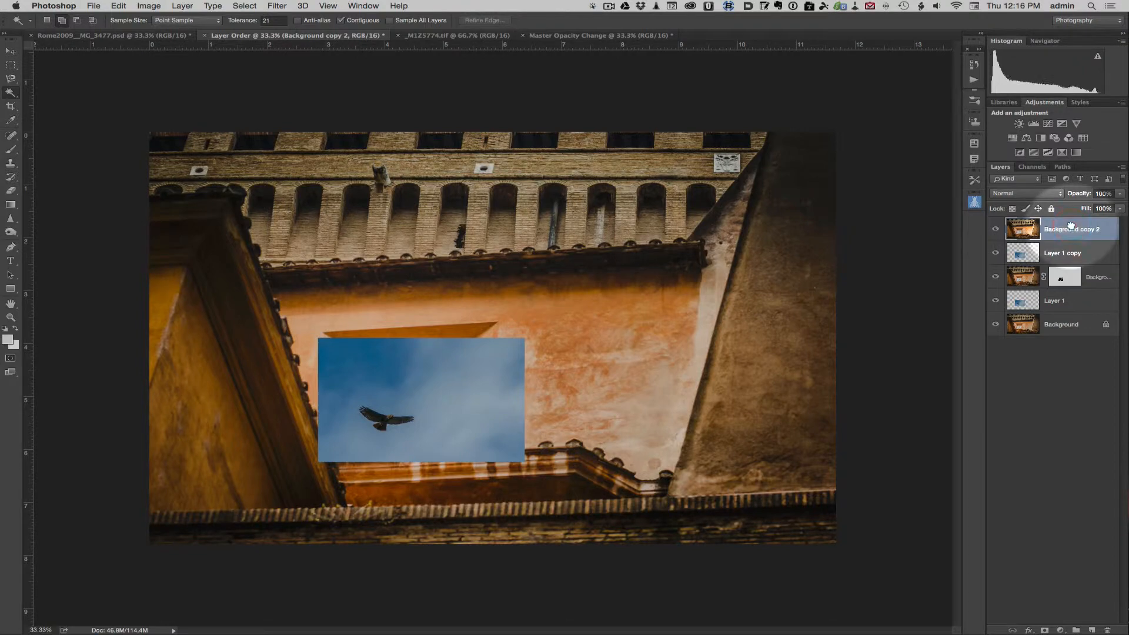
In the blending options of Background copy 2, split the Blend If This Layer white slider to 201 / 247
{"action": "right_click", "coordinate": [1020, 232]}
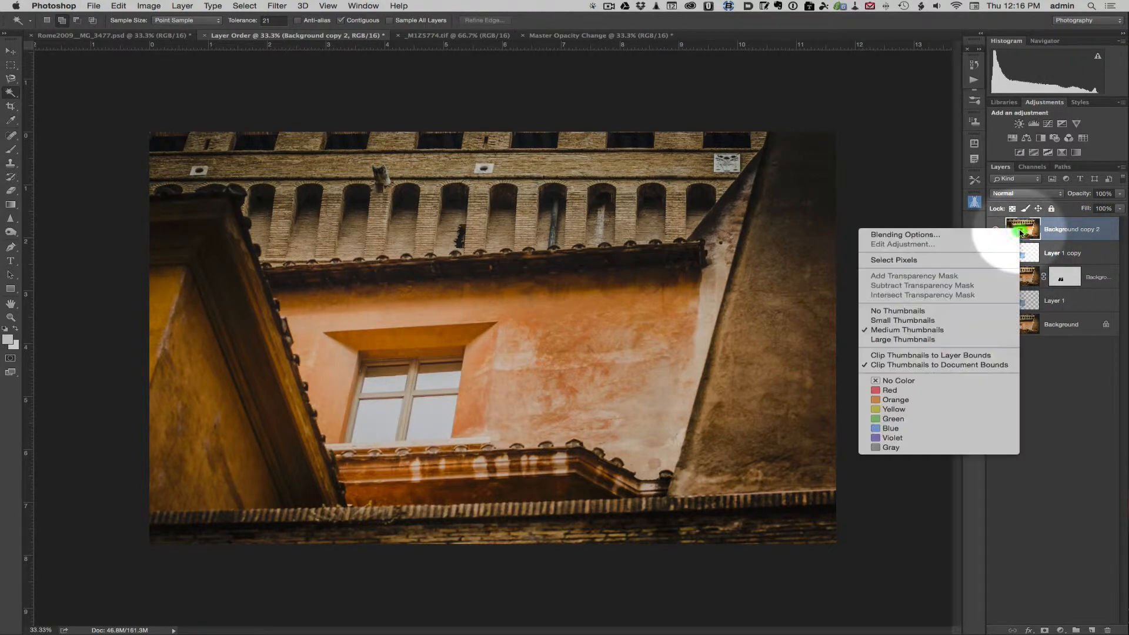
{"action": "left_click", "coordinate": [954, 235]}
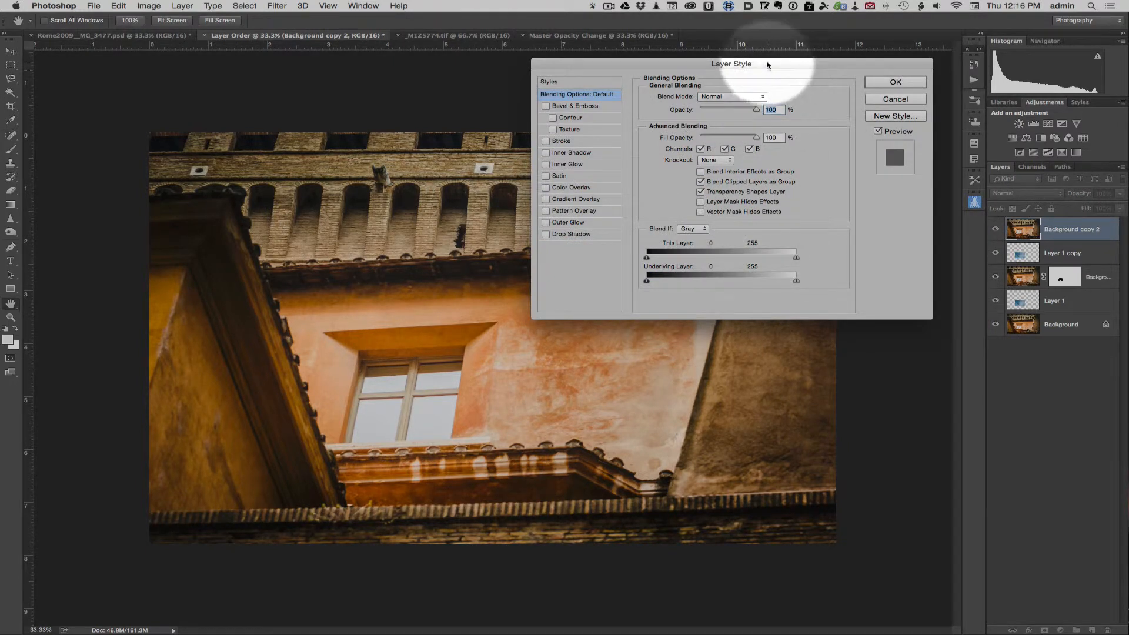
{"action": "left_click_drag", "start_coordinate": [769, 65], "coordinate": [778, 139]}
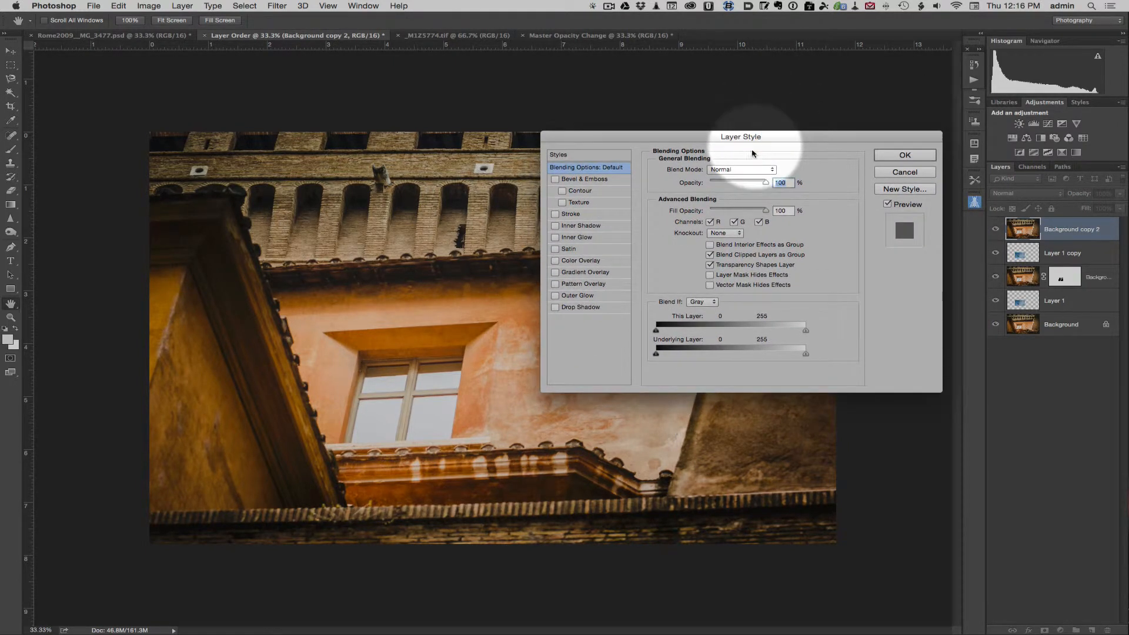
{"action": "left_click", "coordinate": [181, 8]}
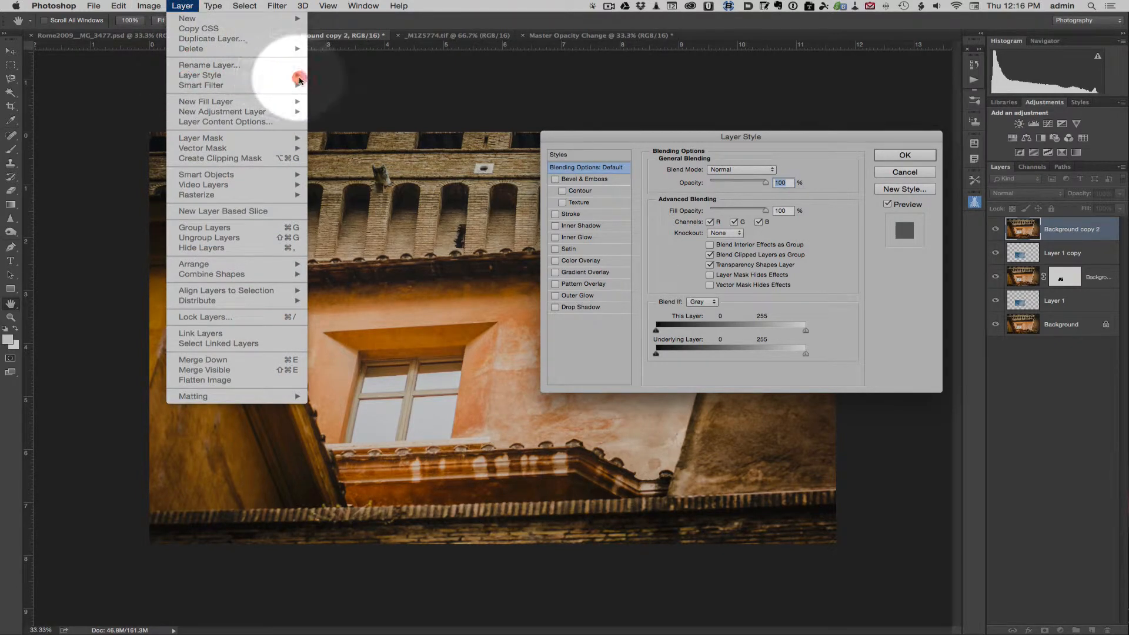
{"action": "left_click_drag", "start_coordinate": [311, 77], "coordinate": [933, 169]}
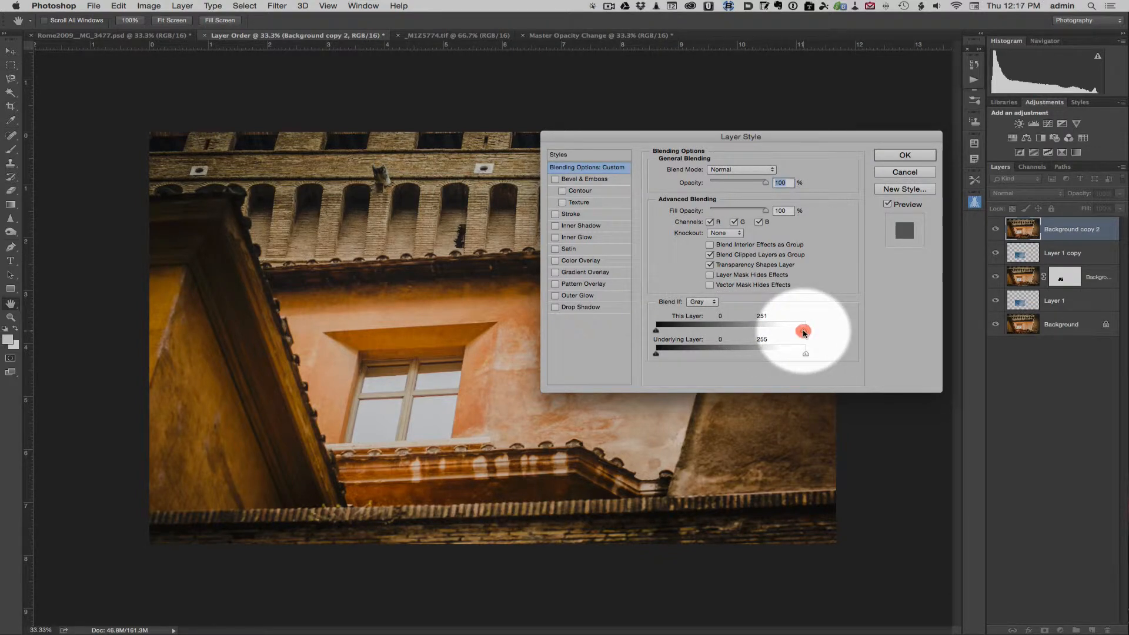
{"action": "left_click_drag", "start_coordinate": [804, 333], "coordinate": [772, 335]}
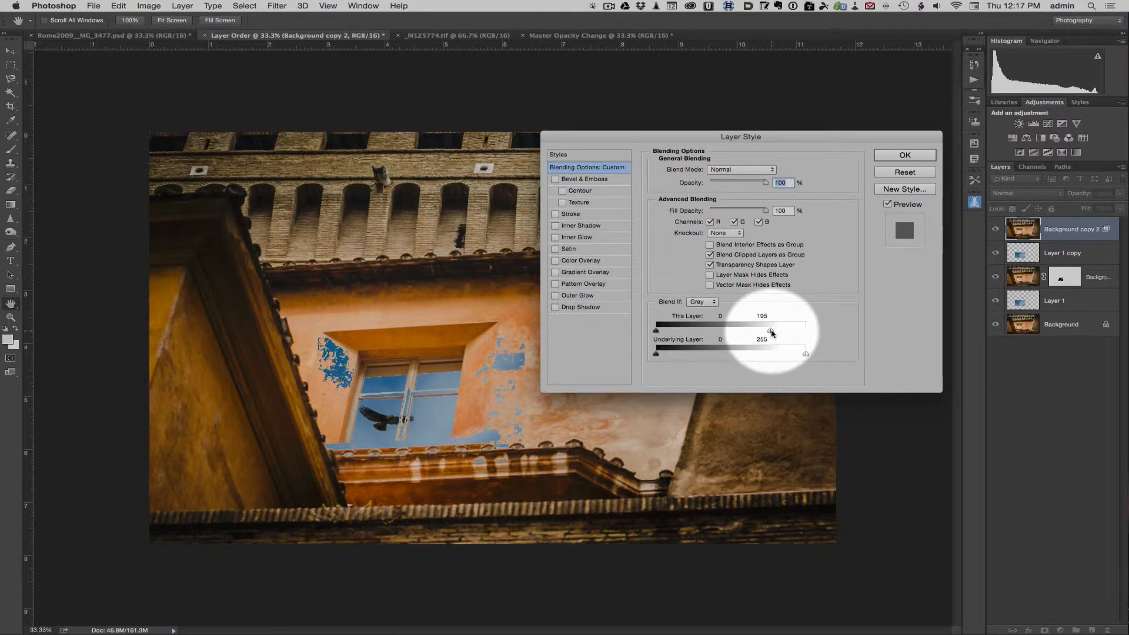
{"action": "left_click_drag", "start_coordinate": [771, 331], "coordinate": [807, 329]}
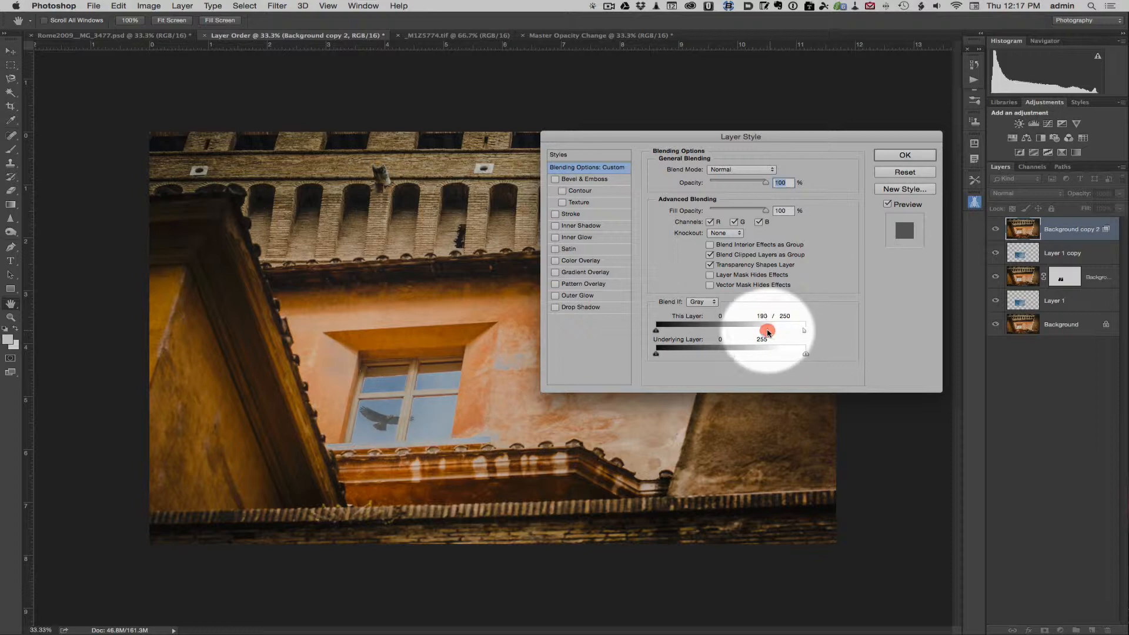
{"action": "left_click_drag", "start_coordinate": [760, 332], "coordinate": [774, 333]}
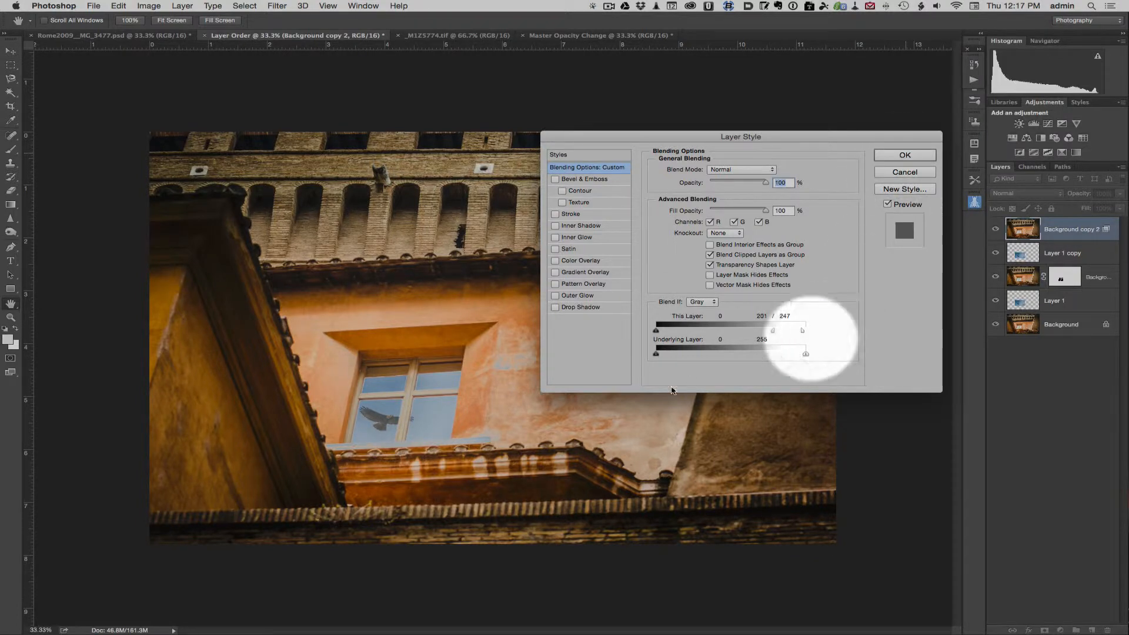
{"action": "key", "text": "Return"}
{"action": "key", "text": "w"}
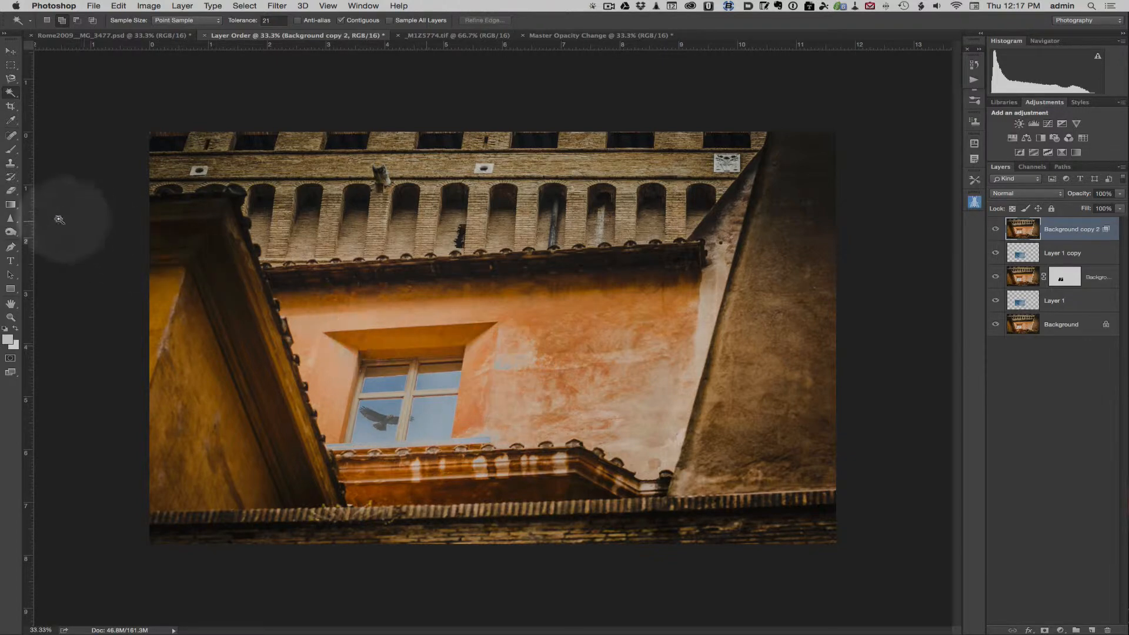
Burn the highlights at 1% exposure on the wall beside the window with a 400 px brush and along the window ledge at 80 px
{"action": "left_click", "coordinate": [10, 234]}
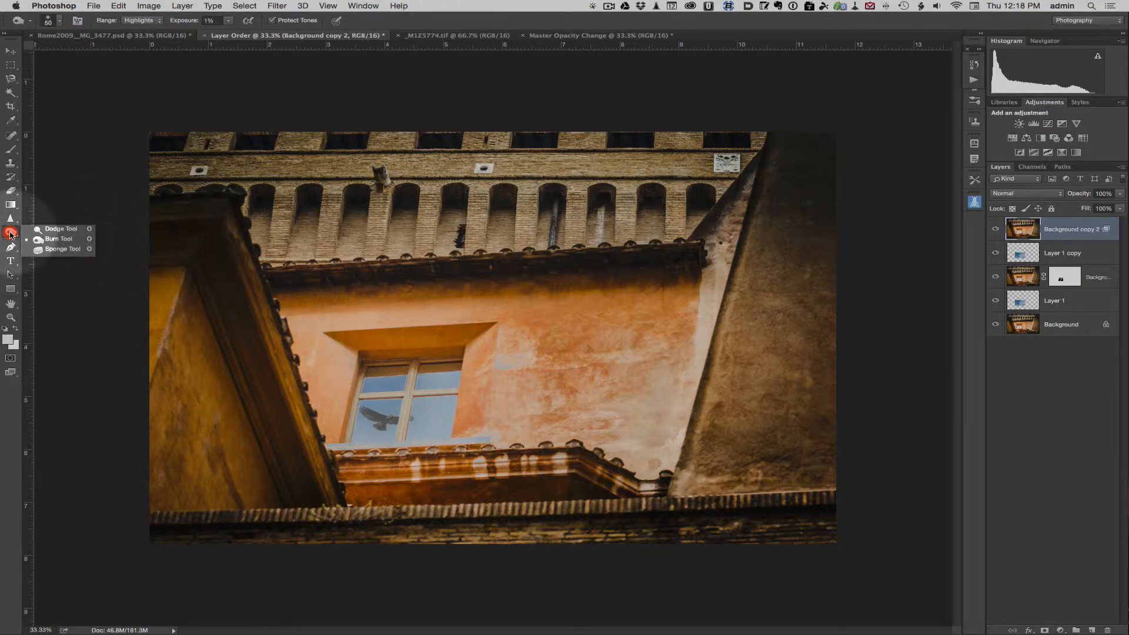
{"action": "left_click", "coordinate": [56, 239]}
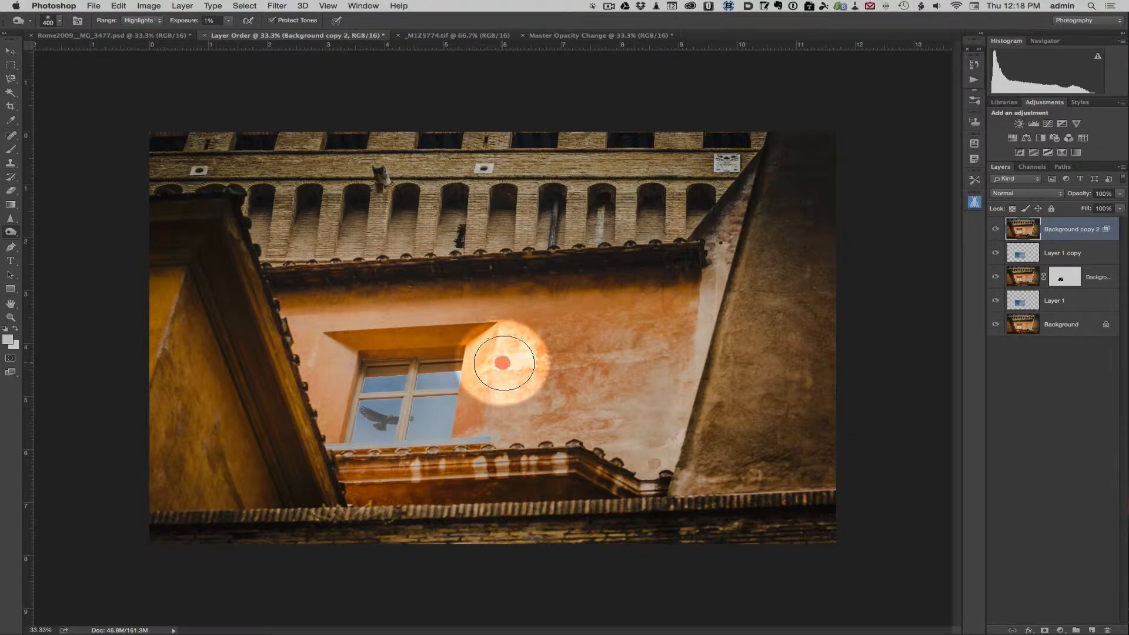
{"action": "mouse_move", "coordinate": [504, 363]}
{"action": "left_mouse_down"}
{"action": "mouse_move", "coordinate": [474, 371]}
{"action": "mouse_move", "coordinate": [548, 375]}
{"action": "mouse_move", "coordinate": [504, 352]}
{"action": "mouse_move", "coordinate": [497, 366]}
{"action": "mouse_move", "coordinate": [492, 343]}
{"action": "mouse_move", "coordinate": [498, 371]}
{"action": "mouse_move", "coordinate": [515, 377]}
{"action": "mouse_move", "coordinate": [373, 321]}
{"action": "mouse_move", "coordinate": [406, 323]}
{"action": "mouse_move", "coordinate": [390, 322]}
{"action": "mouse_move", "coordinate": [398, 314]}
{"action": "mouse_move", "coordinate": [434, 311]}
{"action": "mouse_move", "coordinate": [392, 320]}
{"action": "mouse_move", "coordinate": [371, 341]}
{"action": "mouse_move", "coordinate": [326, 344]}
{"action": "mouse_move", "coordinate": [308, 392]}
{"action": "mouse_move", "coordinate": [303, 378]}
{"action": "mouse_move", "coordinate": [314, 384]}
{"action": "mouse_move", "coordinate": [346, 351]}
{"action": "mouse_move", "coordinate": [328, 331]}
{"action": "mouse_move", "coordinate": [446, 324]}
{"action": "mouse_move", "coordinate": [433, 312]}
{"action": "mouse_move", "coordinate": [478, 332]}
{"action": "mouse_move", "coordinate": [323, 377]}
{"action": "mouse_move", "coordinate": [382, 470]}
{"action": "mouse_move", "coordinate": [351, 457]}
{"action": "left_mouse_up"}
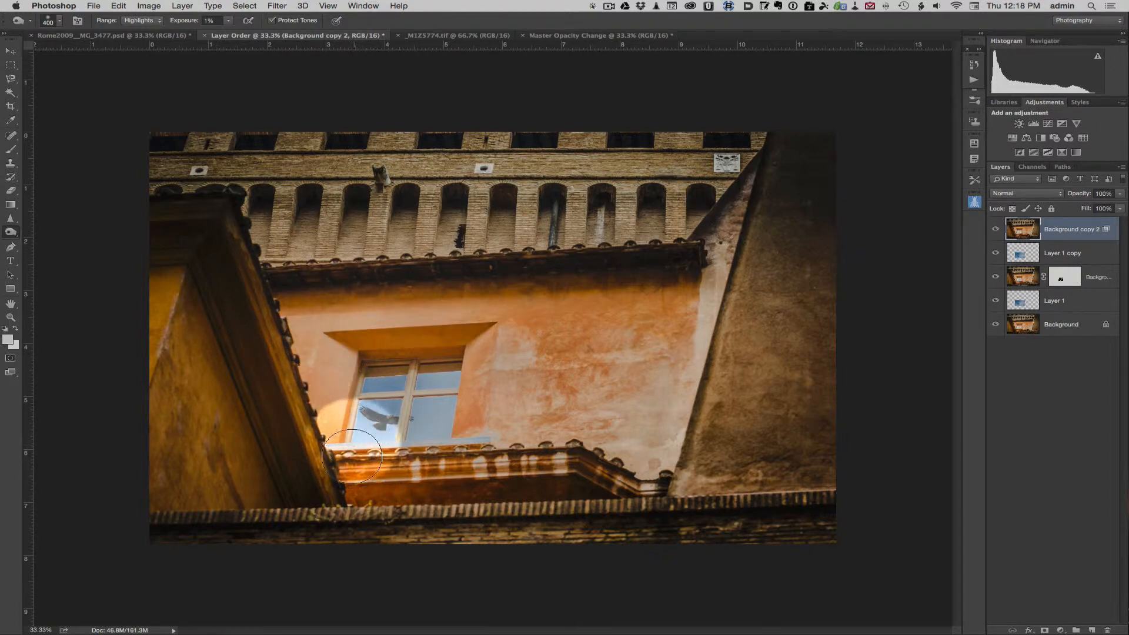
{"action": "key", "text": "bracketleft"}
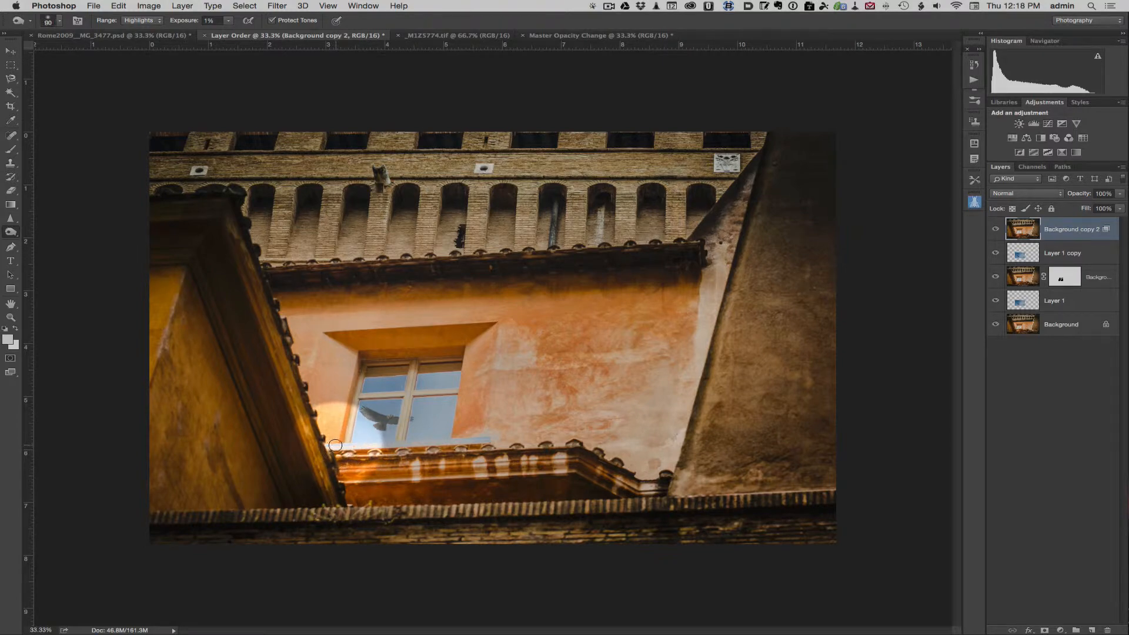
{"action": "mouse_move", "coordinate": [329, 446]}
{"action": "left_mouse_down"}
{"action": "mouse_move", "coordinate": [490, 440]}
{"action": "mouse_move", "coordinate": [469, 425]}
{"action": "mouse_move", "coordinate": [476, 441]}
{"action": "mouse_move", "coordinate": [412, 465]}
{"action": "mouse_move", "coordinate": [426, 467]}
{"action": "mouse_move", "coordinate": [472, 458]}
{"action": "mouse_move", "coordinate": [456, 440]}
{"action": "mouse_move", "coordinate": [321, 447]}
{"action": "mouse_move", "coordinate": [476, 447]}
{"action": "left_mouse_up"}
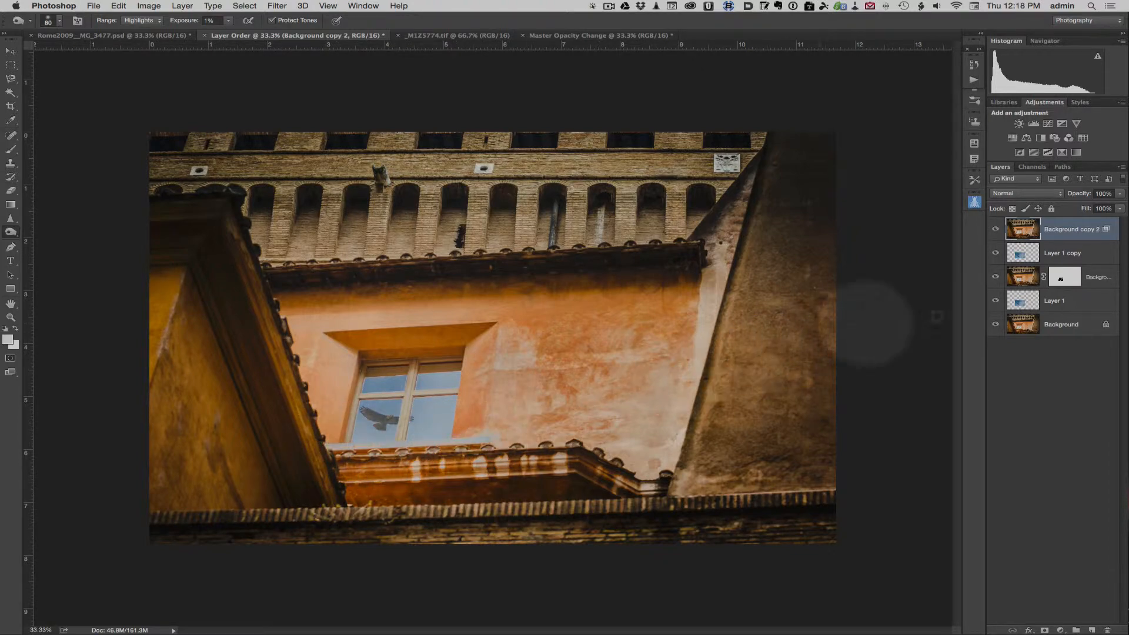
Compare the image with Layer 1 copy hidden and shown, and burn further along the ledge below the window
{"action": "left_click", "coordinate": [997, 254]}
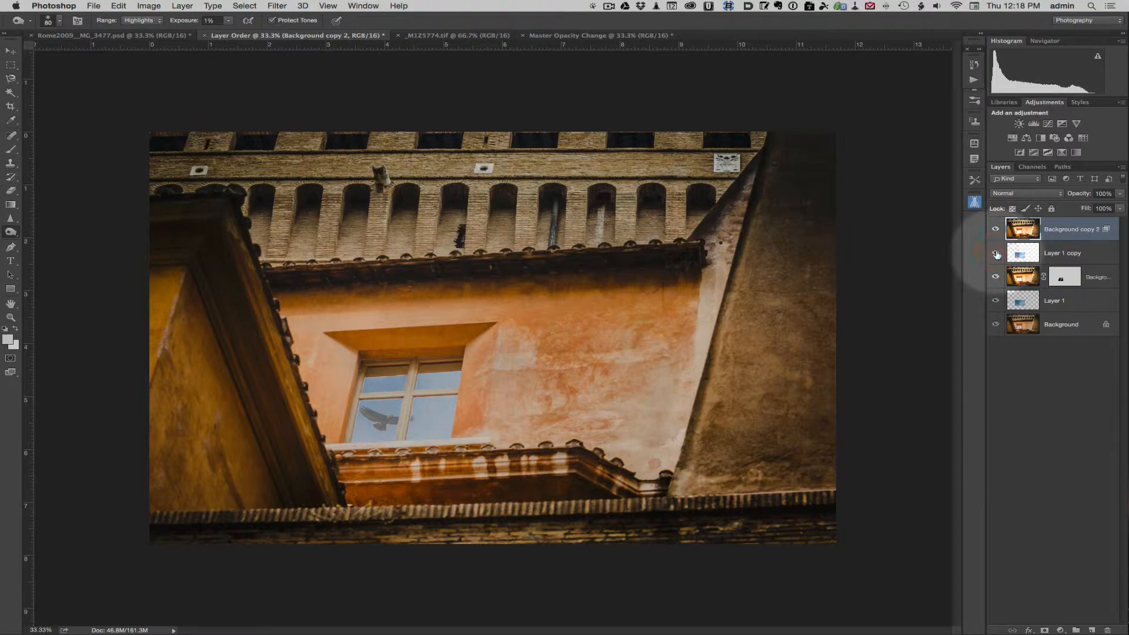
{"action": "left_click", "coordinate": [997, 254]}
{"action": "left_click", "coordinate": [997, 254]}
{"action": "left_click", "coordinate": [997, 254]}
{"action": "left_click", "coordinate": [997, 254]}
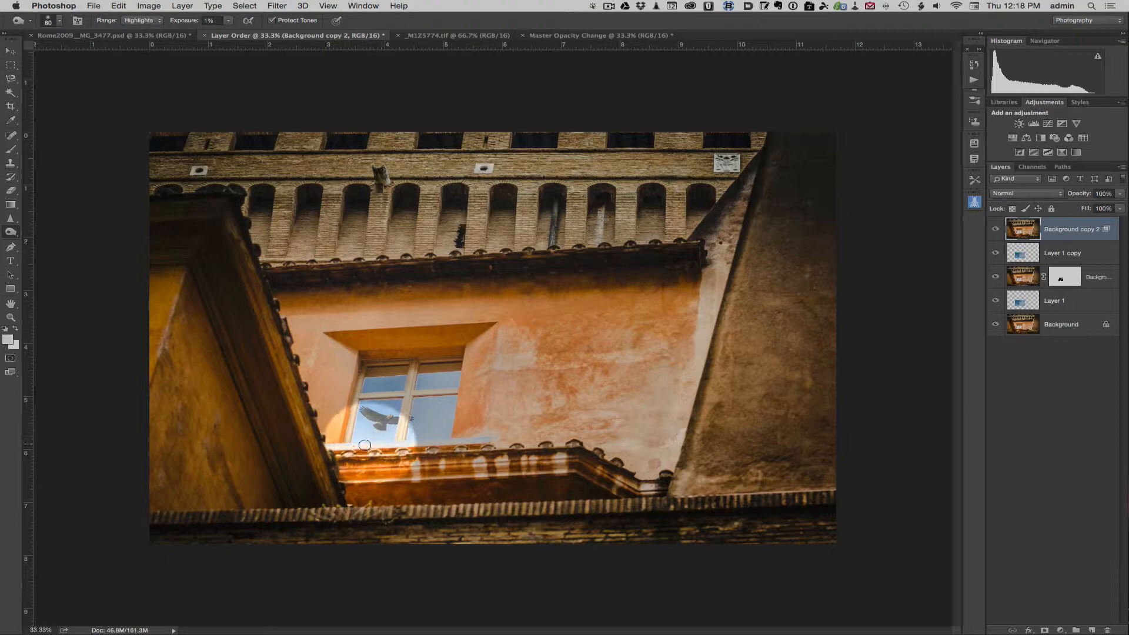
{"action": "mouse_move", "coordinate": [397, 445]}
{"action": "left_mouse_down"}
{"action": "mouse_move", "coordinate": [369, 444]}
{"action": "mouse_move", "coordinate": [502, 443]}
{"action": "mouse_move", "coordinate": [466, 427]}
{"action": "mouse_move", "coordinate": [493, 425]}
{"action": "mouse_move", "coordinate": [489, 445]}
{"action": "mouse_move", "coordinate": [339, 447]}
{"action": "mouse_move", "coordinate": [514, 441]}
{"action": "mouse_move", "coordinate": [305, 452]}
{"action": "mouse_move", "coordinate": [507, 444]}
{"action": "mouse_move", "coordinate": [485, 446]}
{"action": "mouse_move", "coordinate": [503, 443]}
{"action": "mouse_move", "coordinate": [311, 445]}
{"action": "mouse_move", "coordinate": [551, 429]}
{"action": "mouse_move", "coordinate": [538, 428]}
{"action": "mouse_move", "coordinate": [490, 446]}
{"action": "mouse_move", "coordinate": [328, 450]}
{"action": "mouse_move", "coordinate": [486, 435]}
{"action": "mouse_move", "coordinate": [326, 447]}
{"action": "mouse_move", "coordinate": [661, 448]}
{"action": "left_mouse_up"}
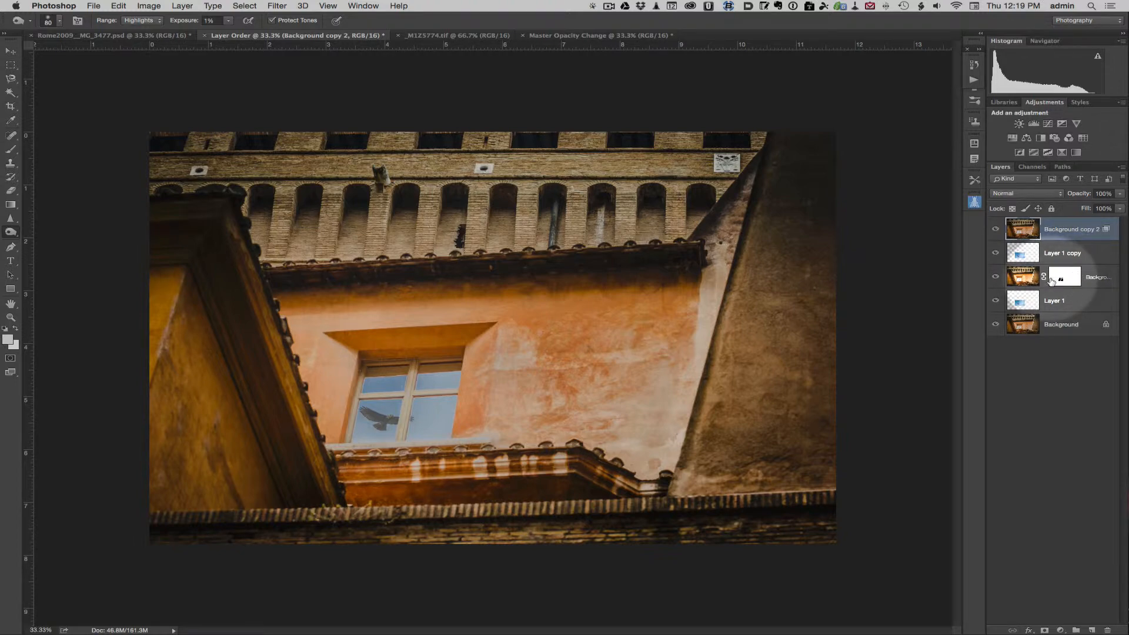
{"action": "left_click", "coordinate": [600, 39]}
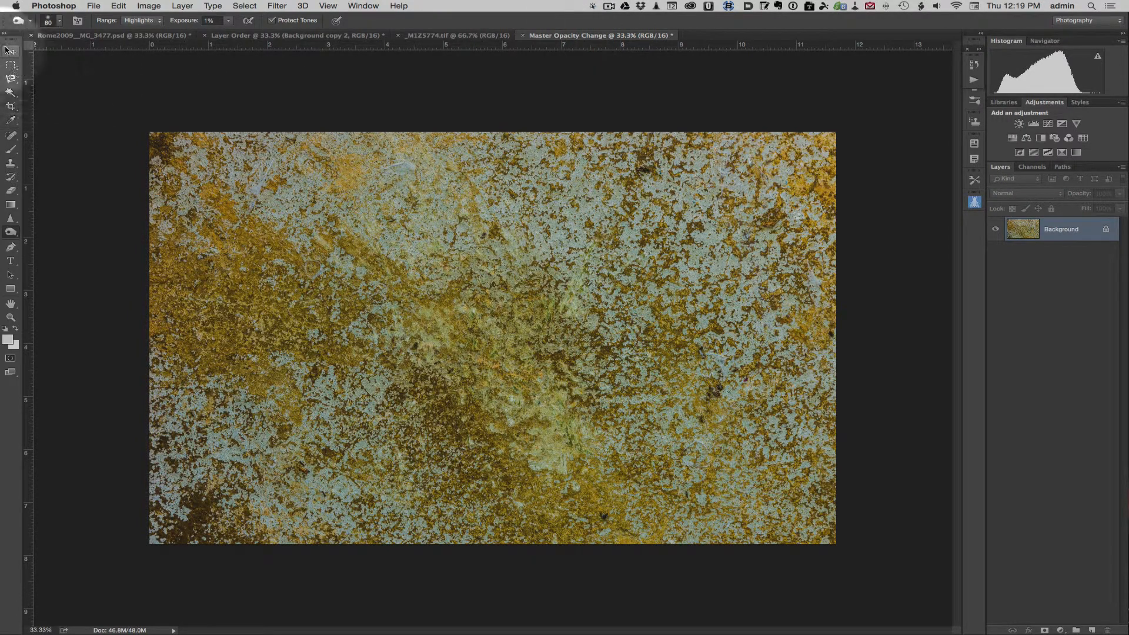
{"action": "left_click", "coordinate": [11, 51]}
{"action": "left_click", "coordinate": [504, 318]}
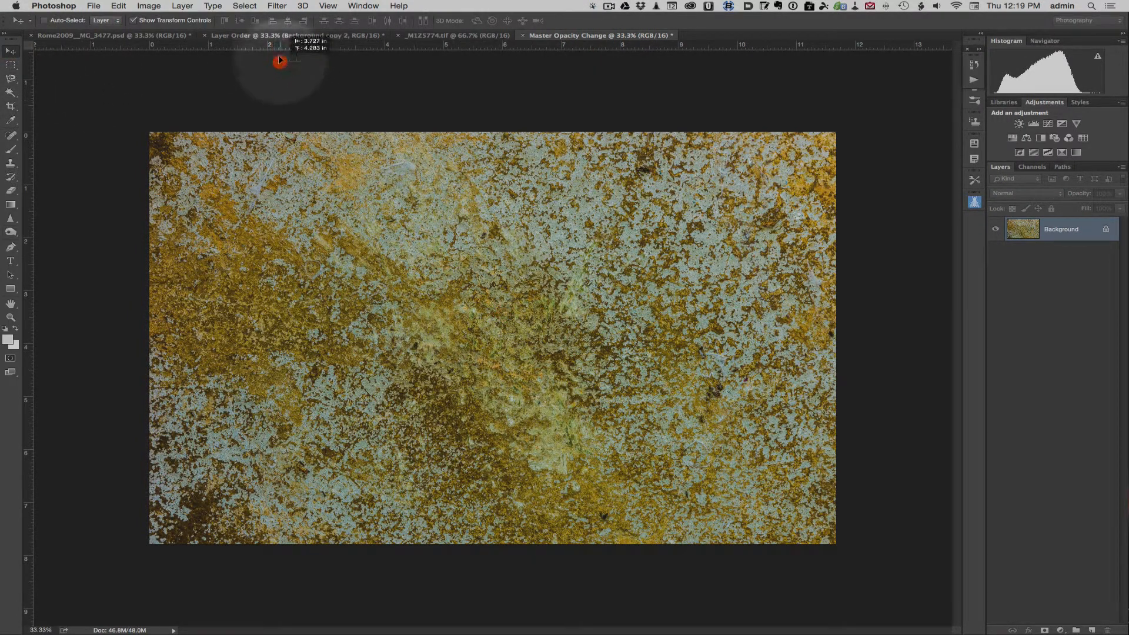
{"action": "left_click", "coordinate": [279, 36]}
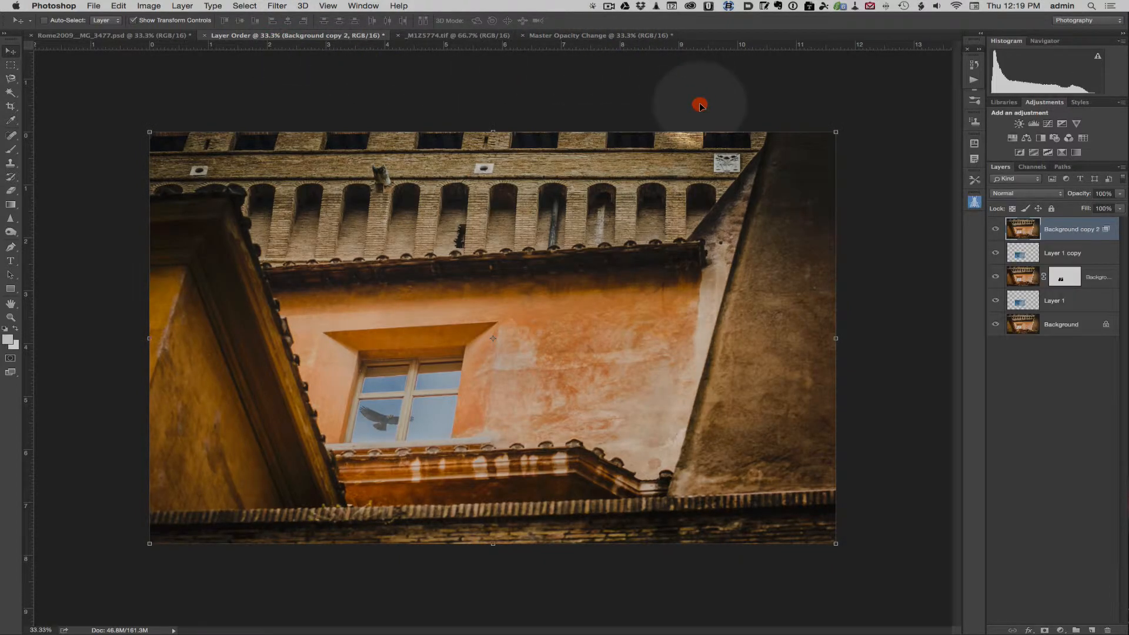
{"action": "left_click", "coordinate": [611, 36]}
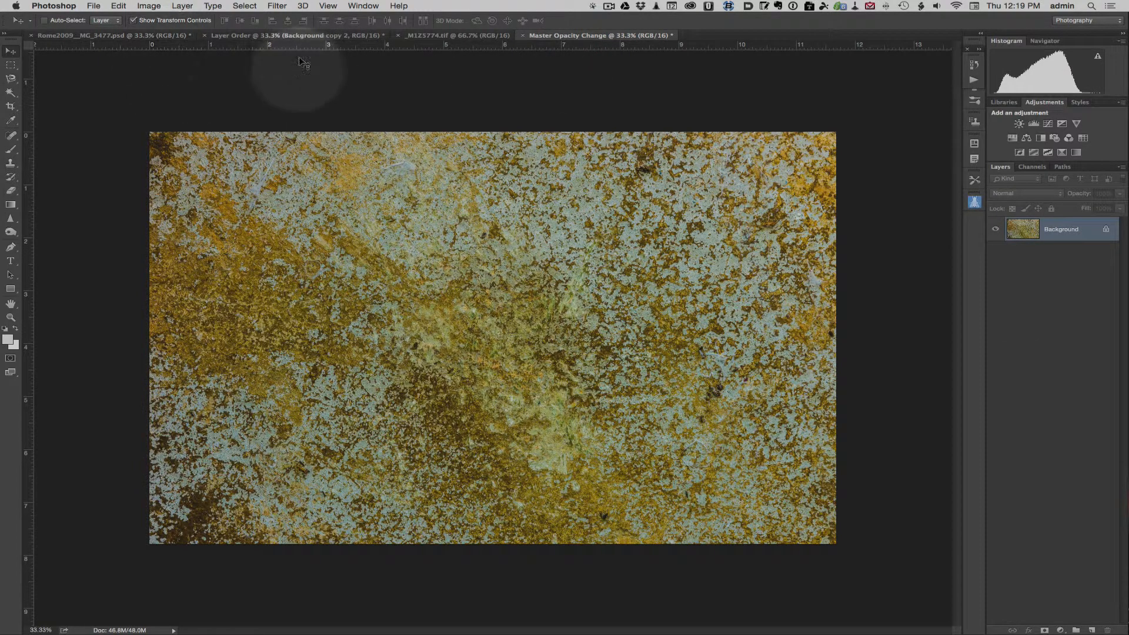
{"action": "left_click", "coordinate": [292, 38]}
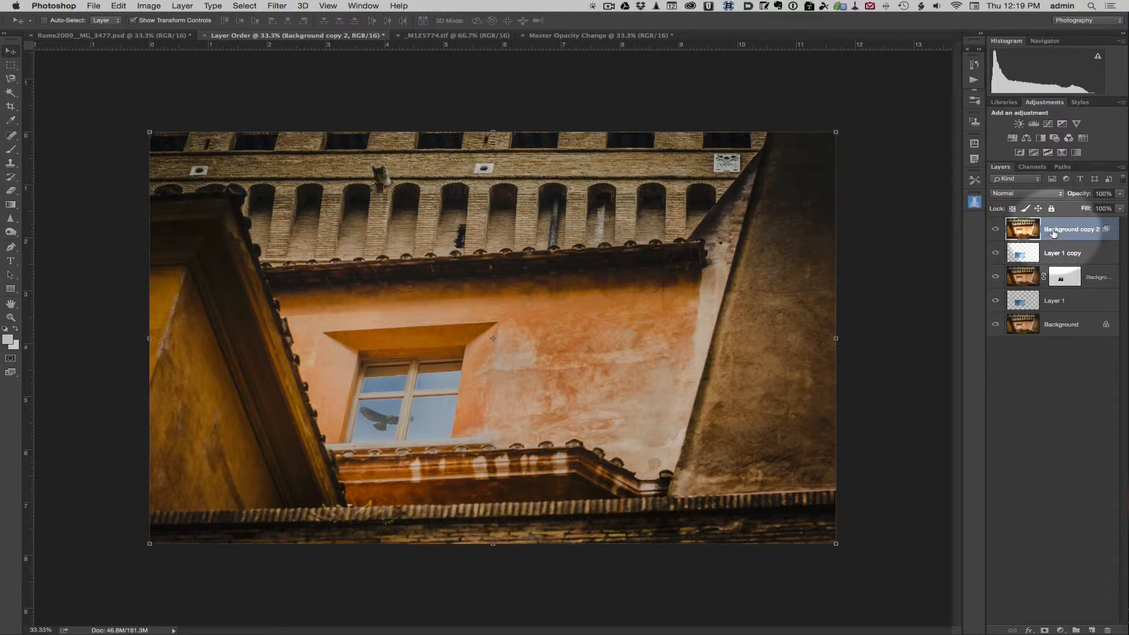
Check the image with Background copy 2 hidden and shown, and stamp all visible layers into a new layer on top
{"action": "left_click", "coordinate": [995, 229]}
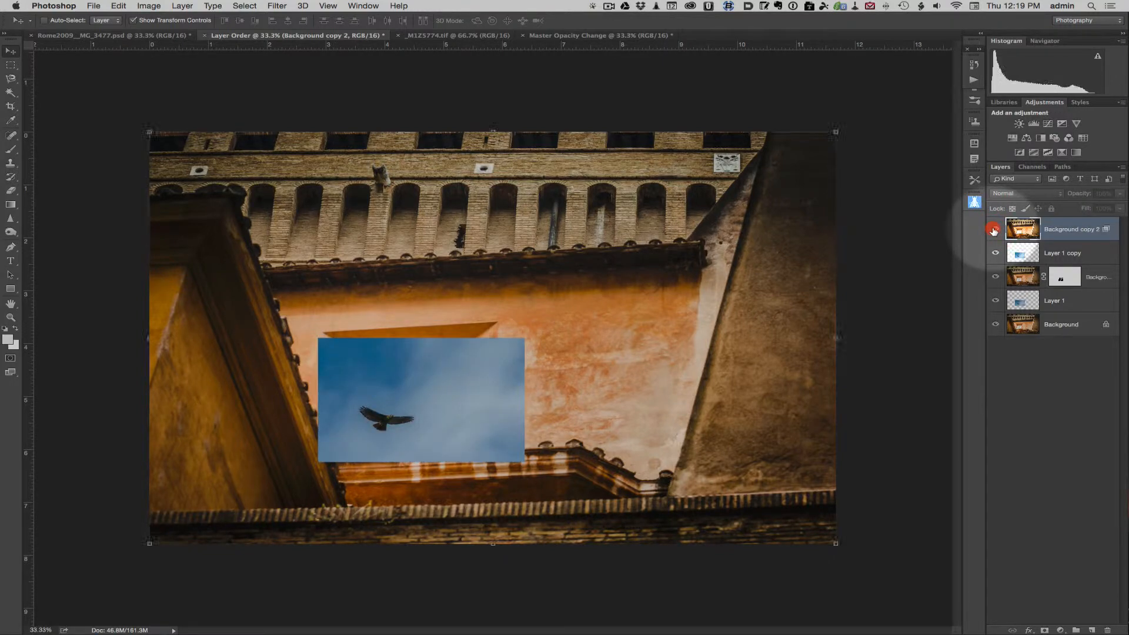
{"action": "left_click", "coordinate": [995, 229]}
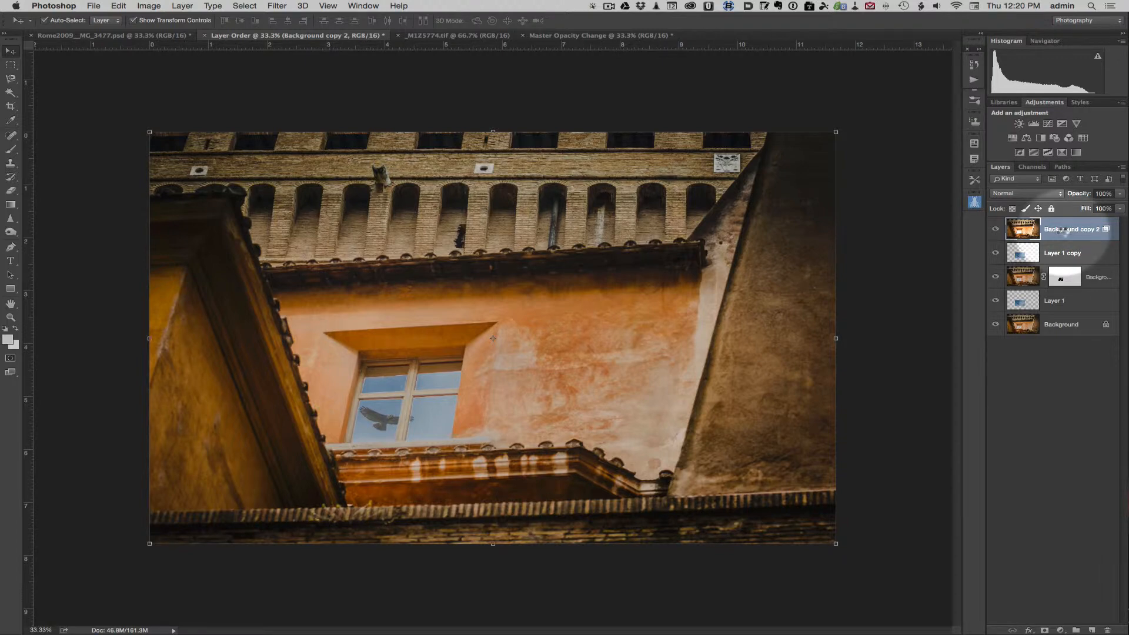
{"action": "key", "text": "super+alt+shift+e"}
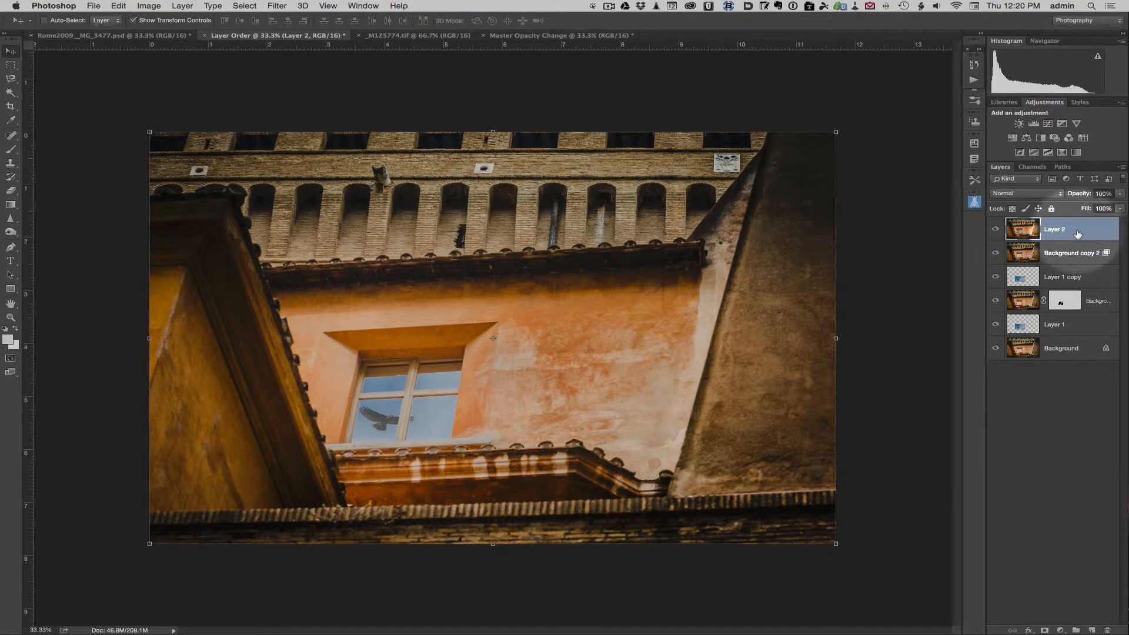
Bring the Master Opacity Change texture into Layer Order as the top layer, blended in Luminosity mode at 19% opacity
{"action": "left_click", "coordinate": [558, 35]}
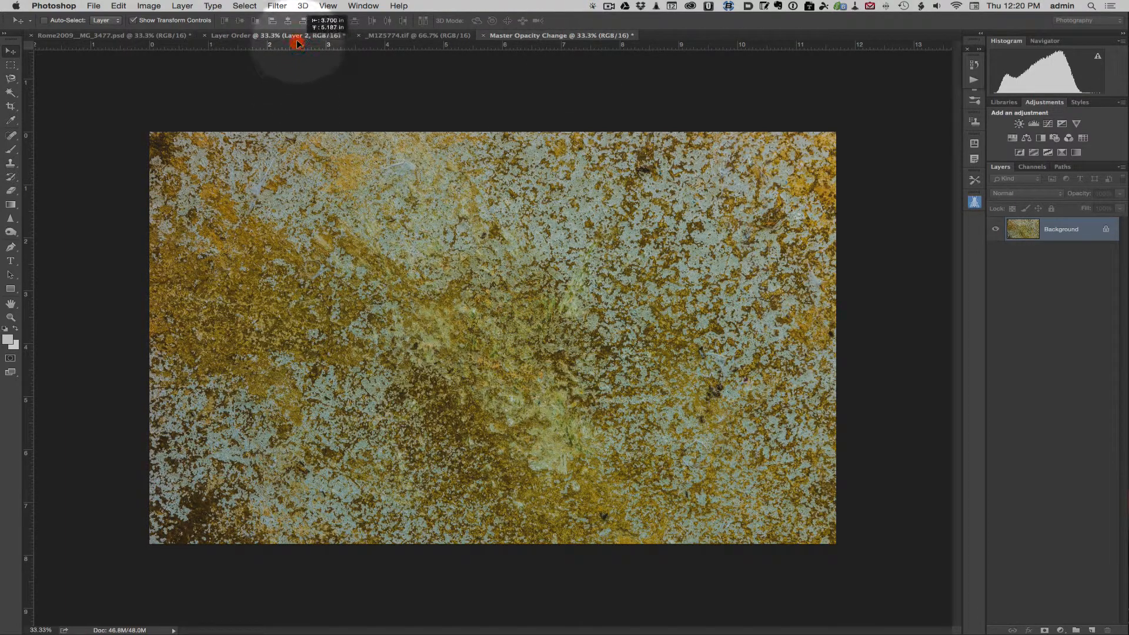
{"action": "left_click_drag", "start_coordinate": [295, 37], "coordinate": [515, 334]}
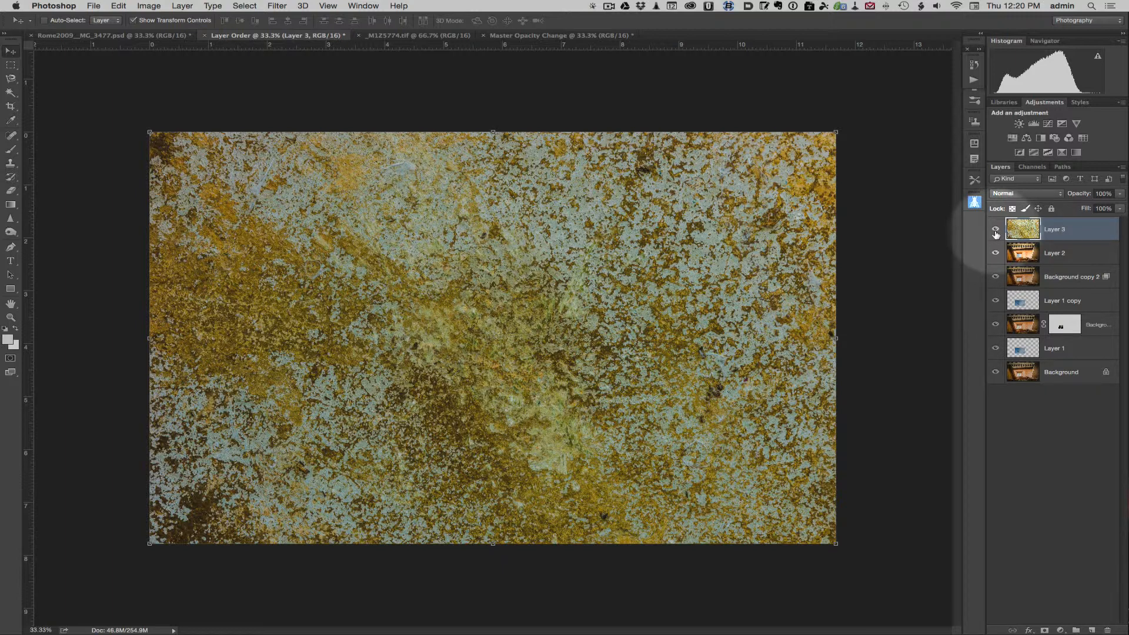
{"action": "left_click", "coordinate": [1021, 197]}
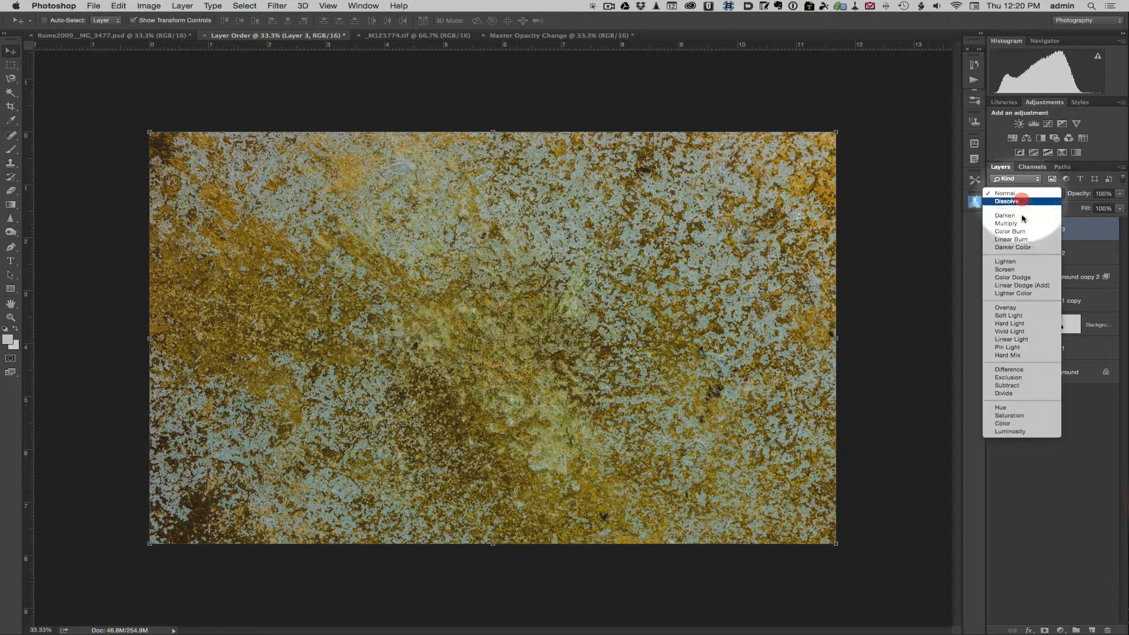
{"action": "left_click", "coordinate": [1037, 437]}
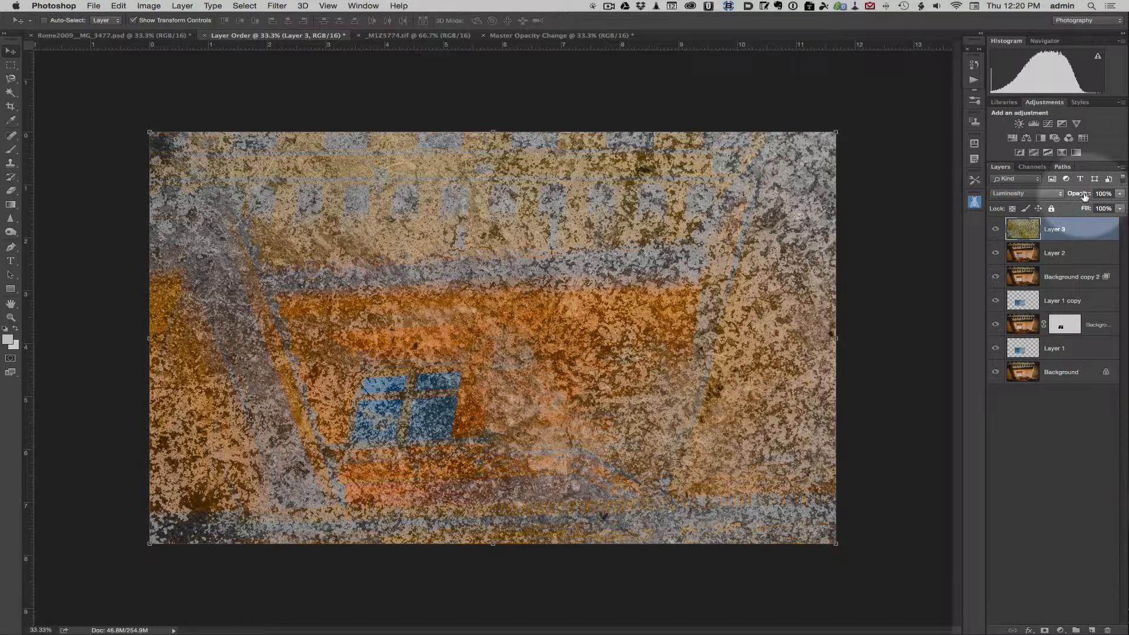
{"action": "left_click_drag", "start_coordinate": [1085, 196], "coordinate": [1038, 196]}
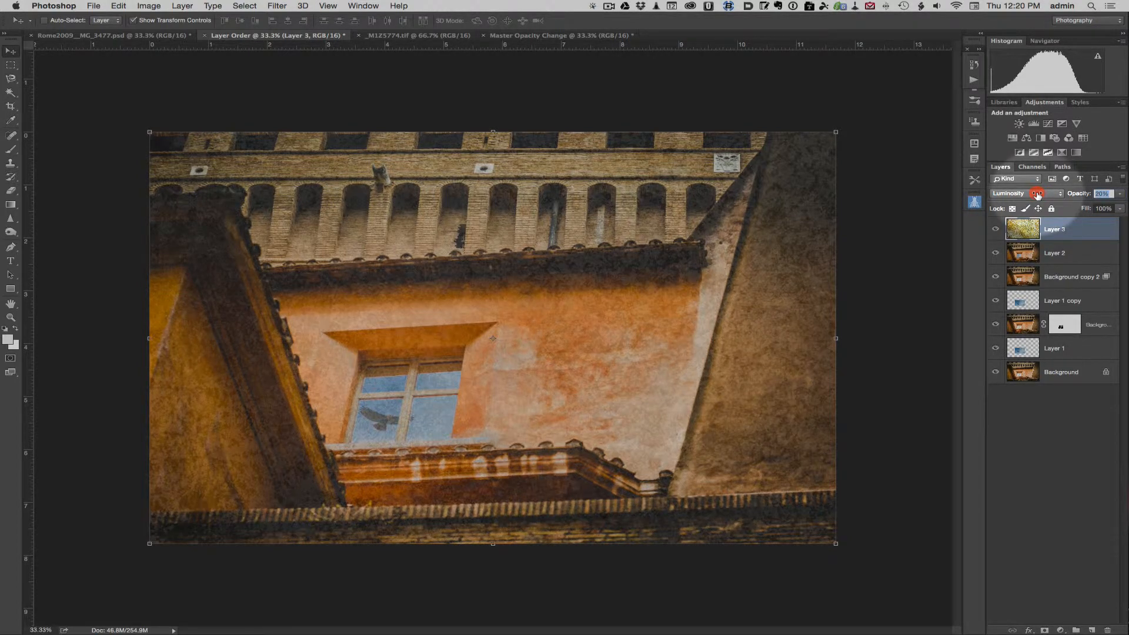
{"action": "left_click_drag", "start_coordinate": [1037, 195], "coordinate": [1035, 195]}
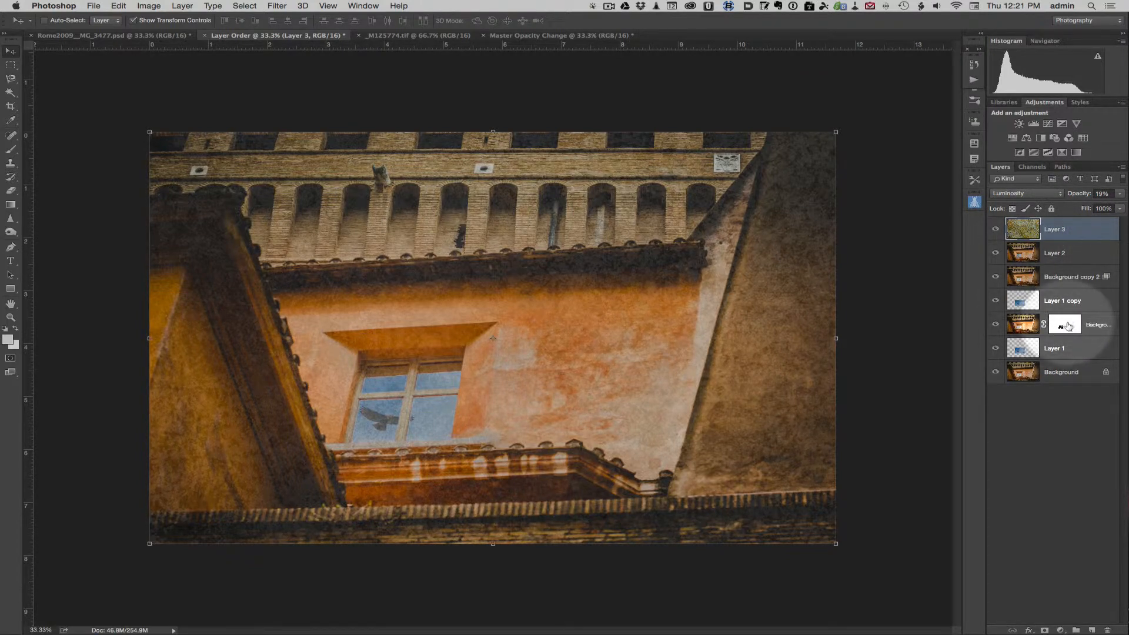
Copy the window-pane layer mask from Background copy onto texture Layer 3 and compare the image with that mask disabled and enabled
{"action": "left_click_drag", "start_coordinate": [1069, 327], "coordinate": [1066, 238]}
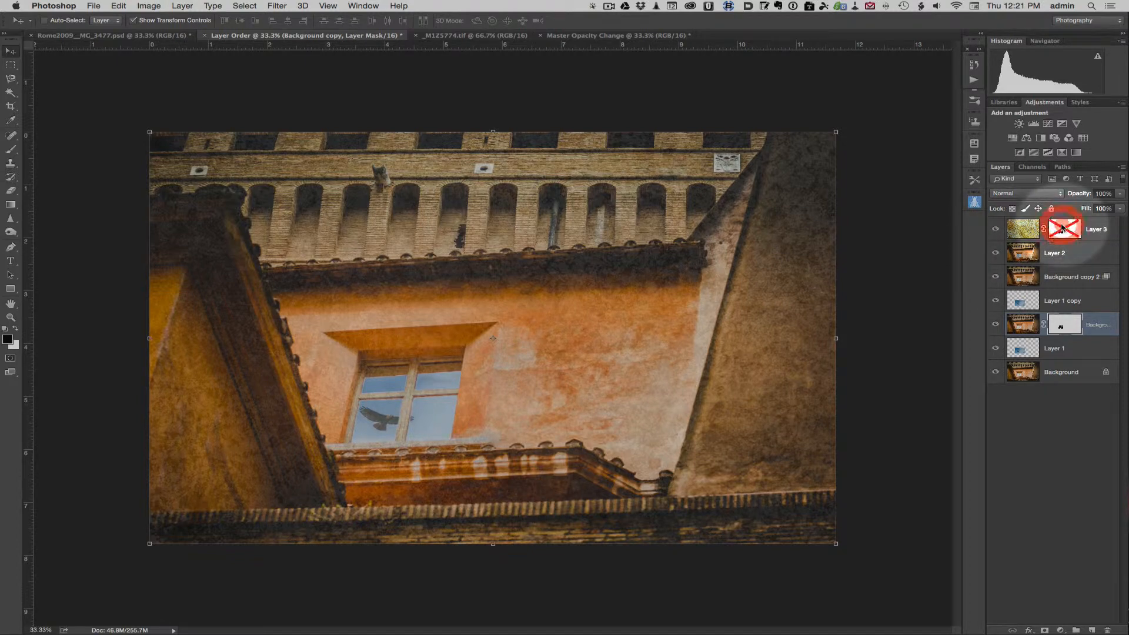
{"action": "left_click", "coordinate": [1063, 228], "text": "shift"}
{"action": "left_click", "coordinate": [1062, 228], "text": "shift"}
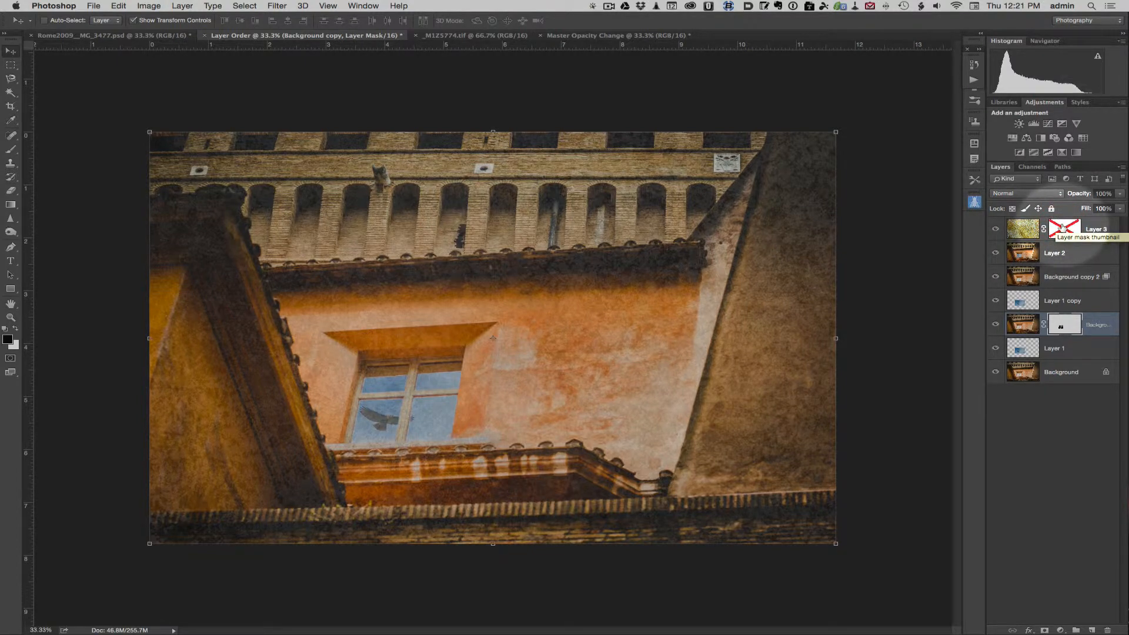
{"action": "left_click", "coordinate": [1062, 228], "text": "shift"}
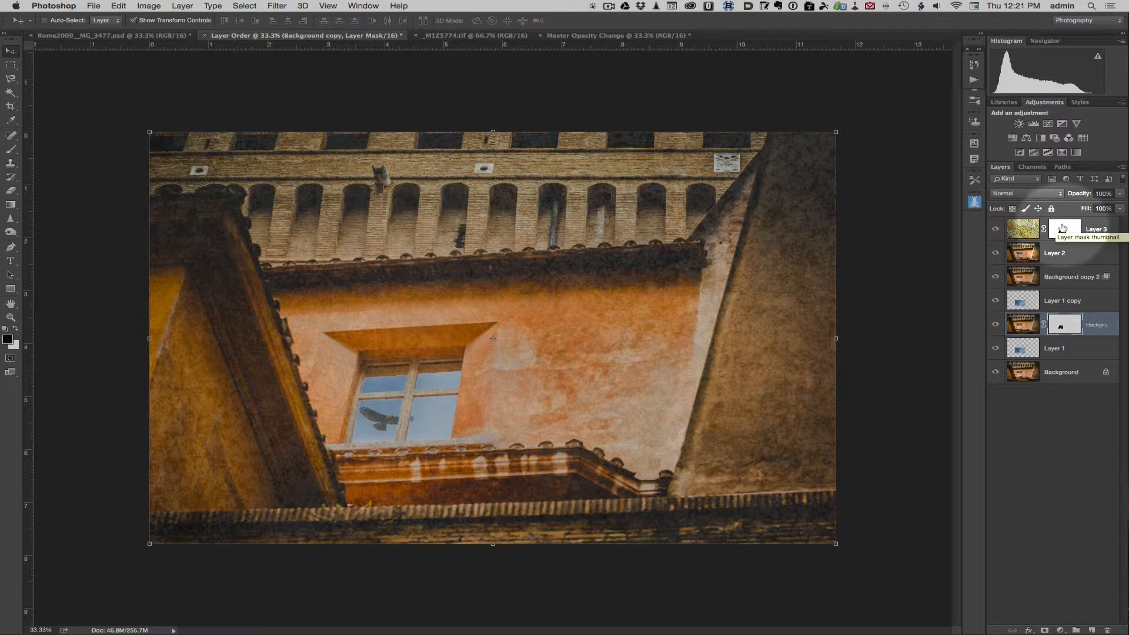
{"action": "left_click", "coordinate": [1064, 229], "text": "shift"}
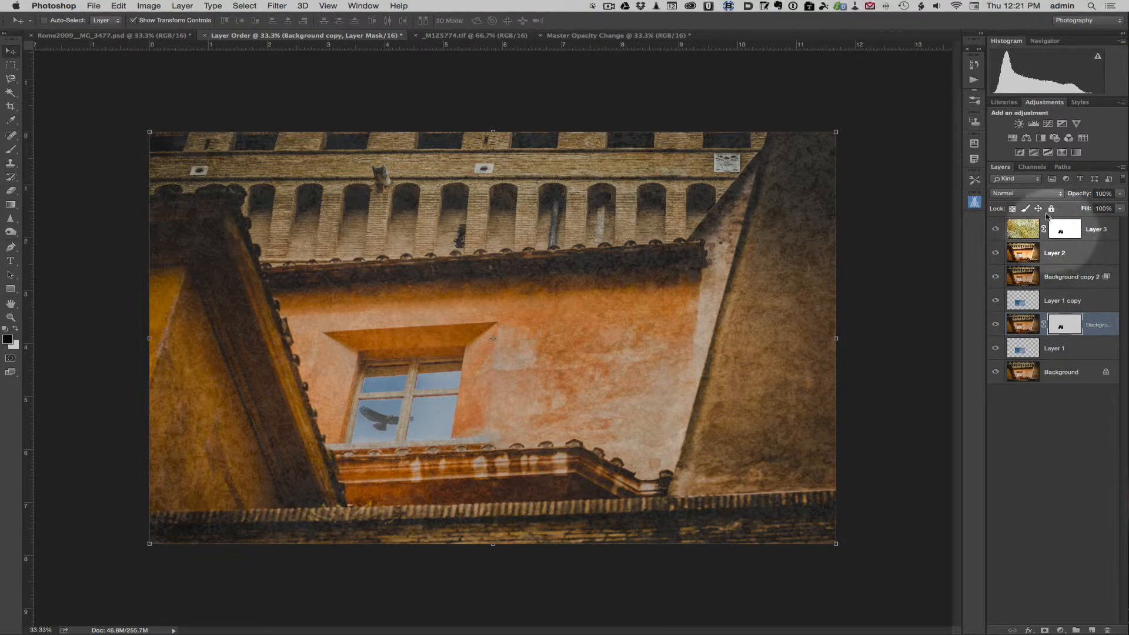
Set the blend mode of the masked Background copy layer to Soft Light
{"action": "left_click", "coordinate": [1042, 195]}
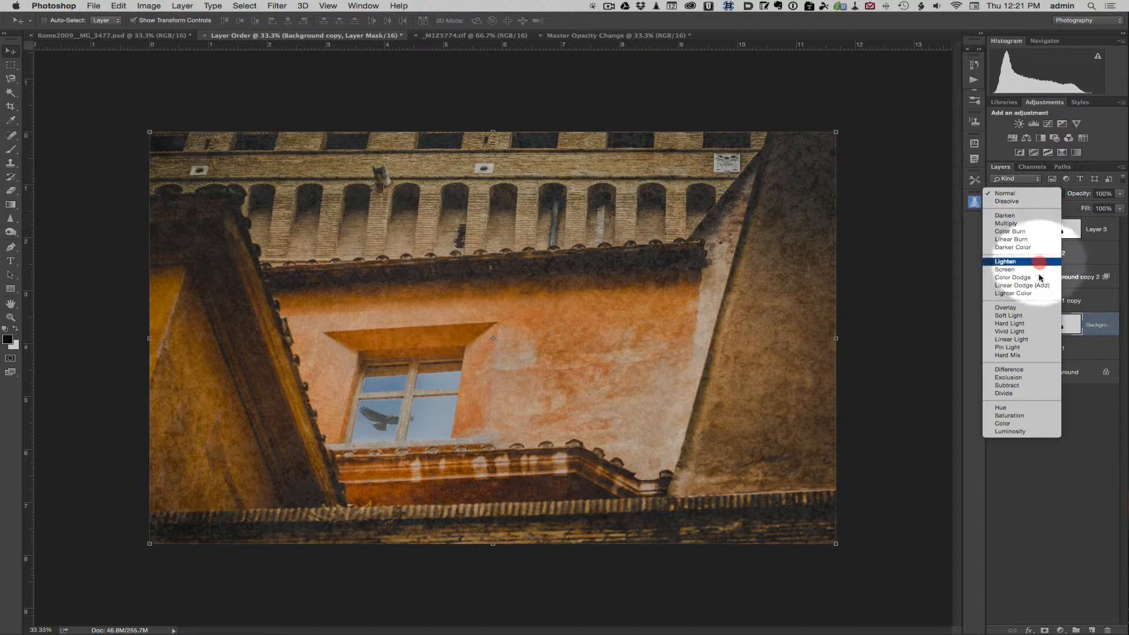
{"action": "left_click", "coordinate": [1036, 316]}
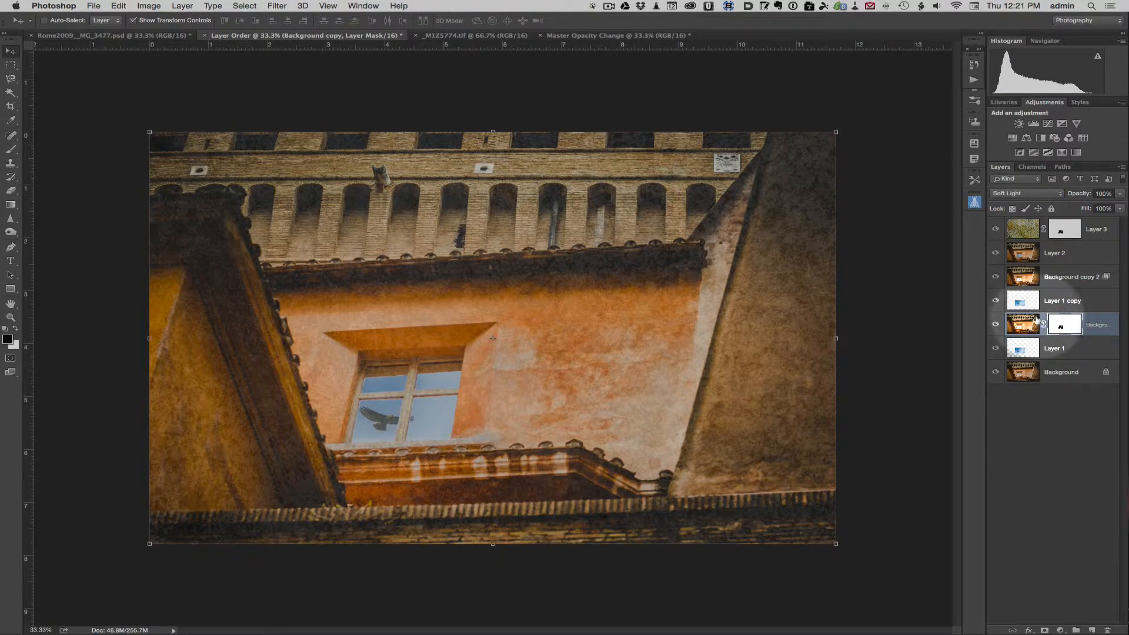
Try Soft Light blending on texture Layer 3, and return the layer to Luminosity mode
{"action": "left_click", "coordinate": [1028, 232]}
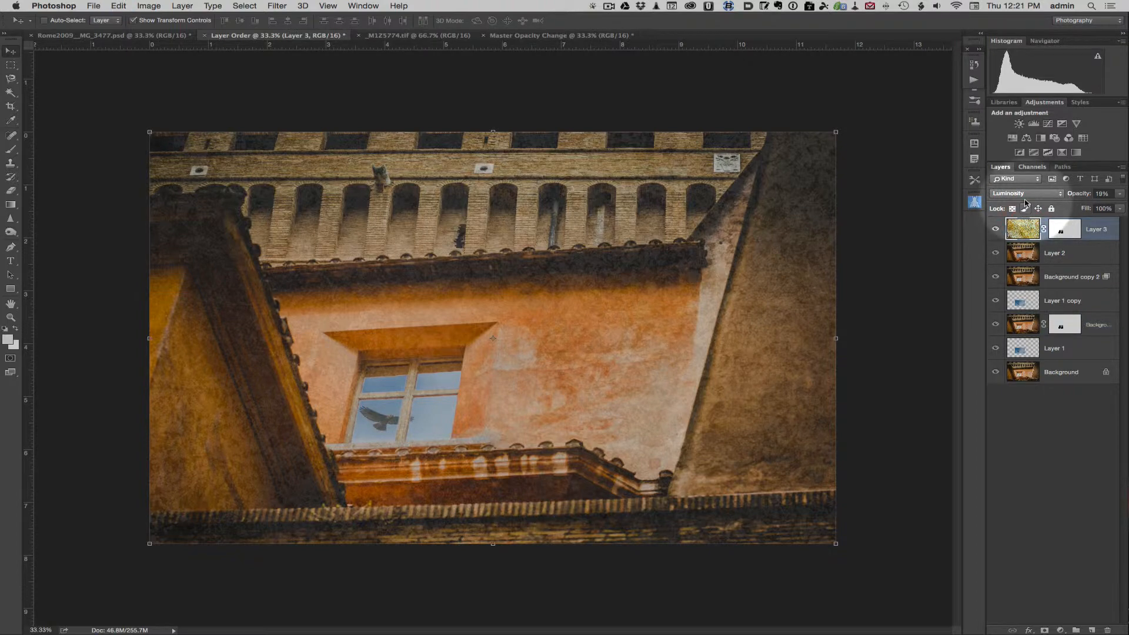
{"action": "left_click", "coordinate": [1024, 194]}
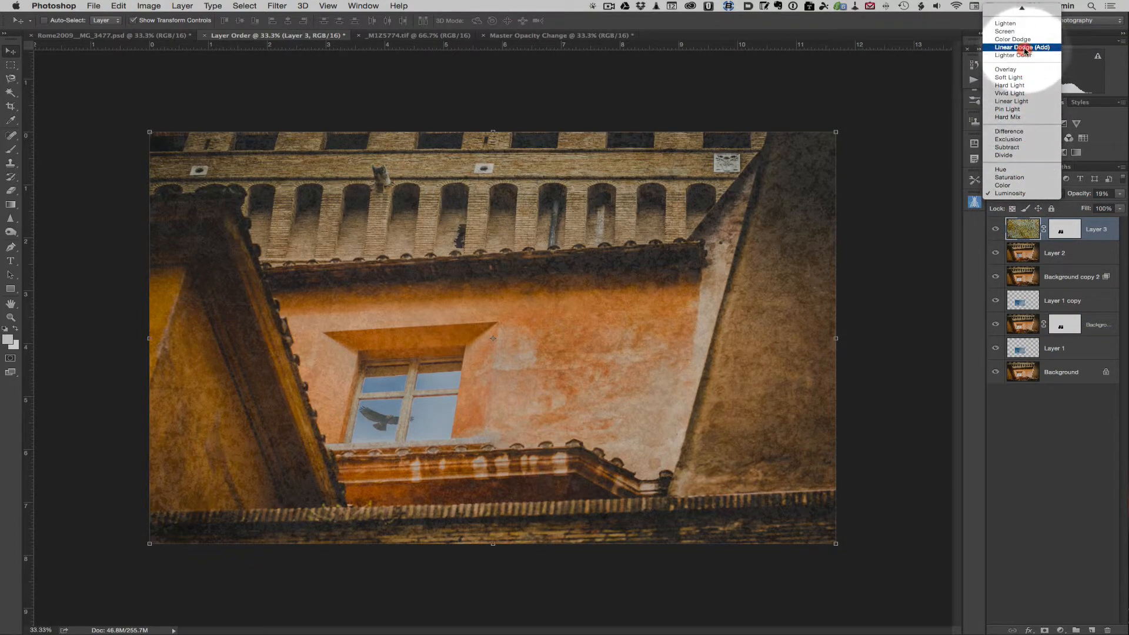
{"action": "left_click", "coordinate": [1026, 77]}
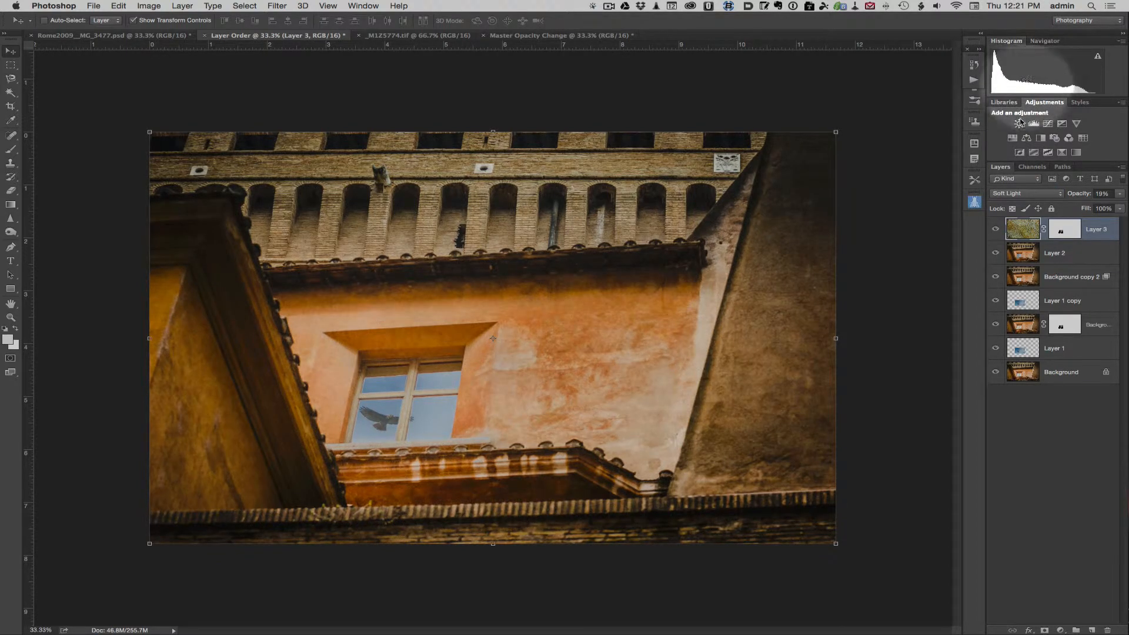
{"action": "left_click", "coordinate": [1027, 194]}
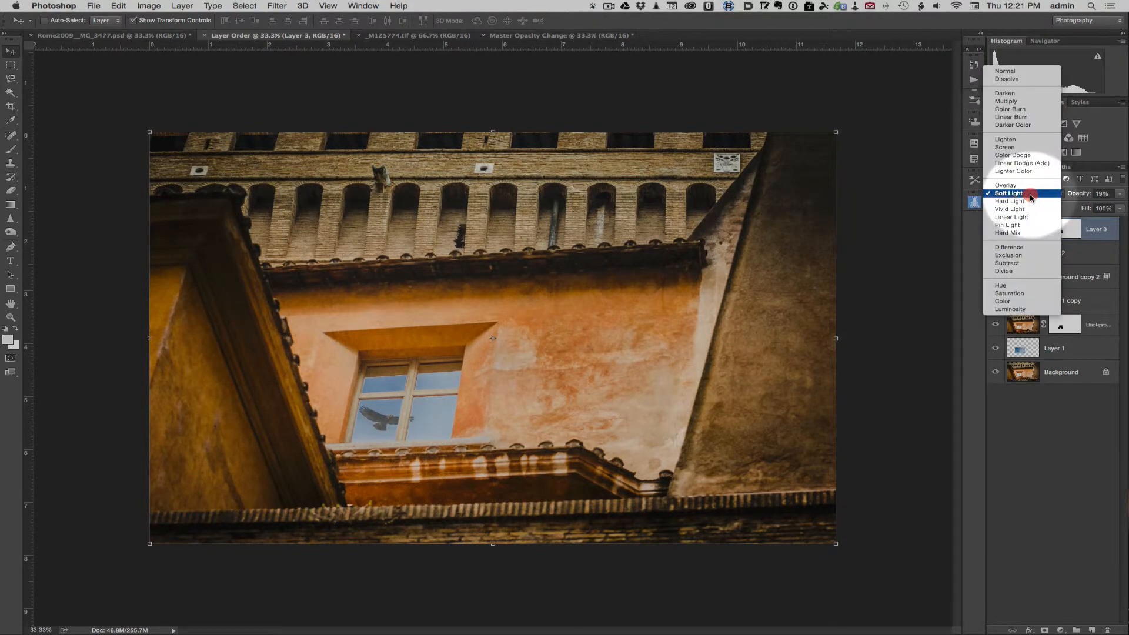
{"action": "left_click", "coordinate": [1021, 310]}
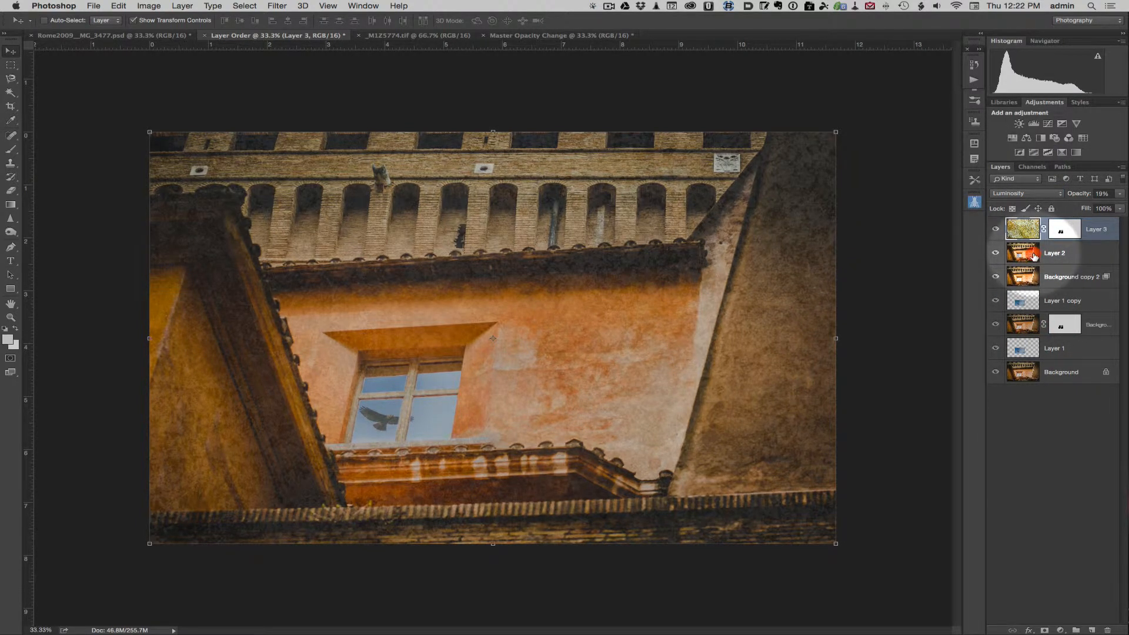
Move stamped Layer 2 above texture Layer 3 and set its blend mode to Soft Light in its Blending Options
{"action": "left_click_drag", "start_coordinate": [1034, 257], "coordinate": [1030, 219]}
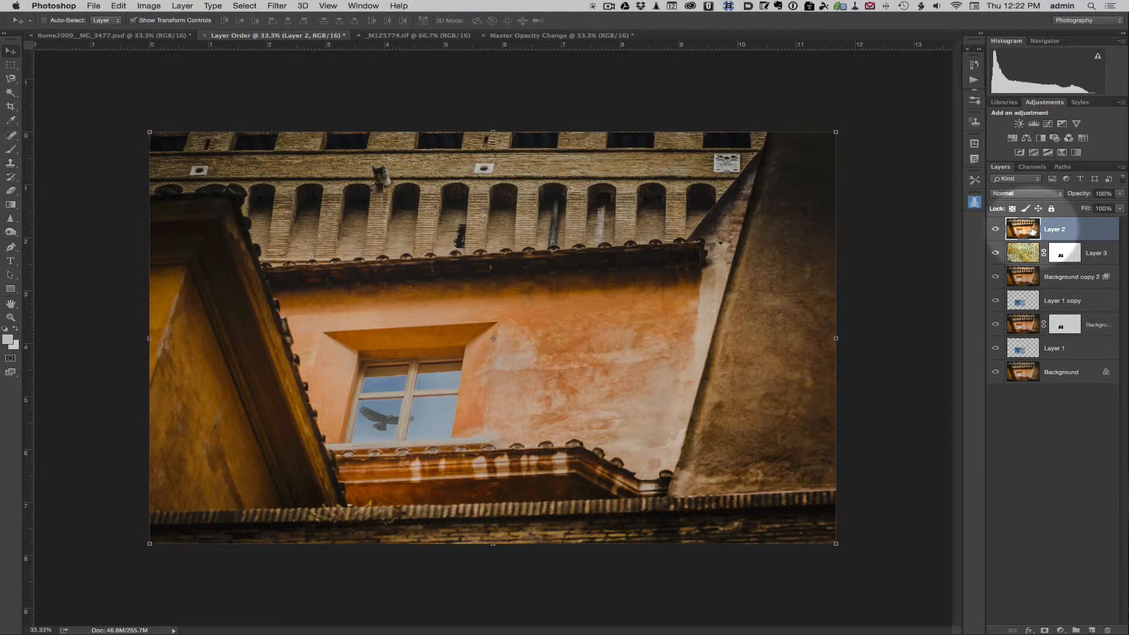
{"action": "right_click", "coordinate": [1032, 230]}
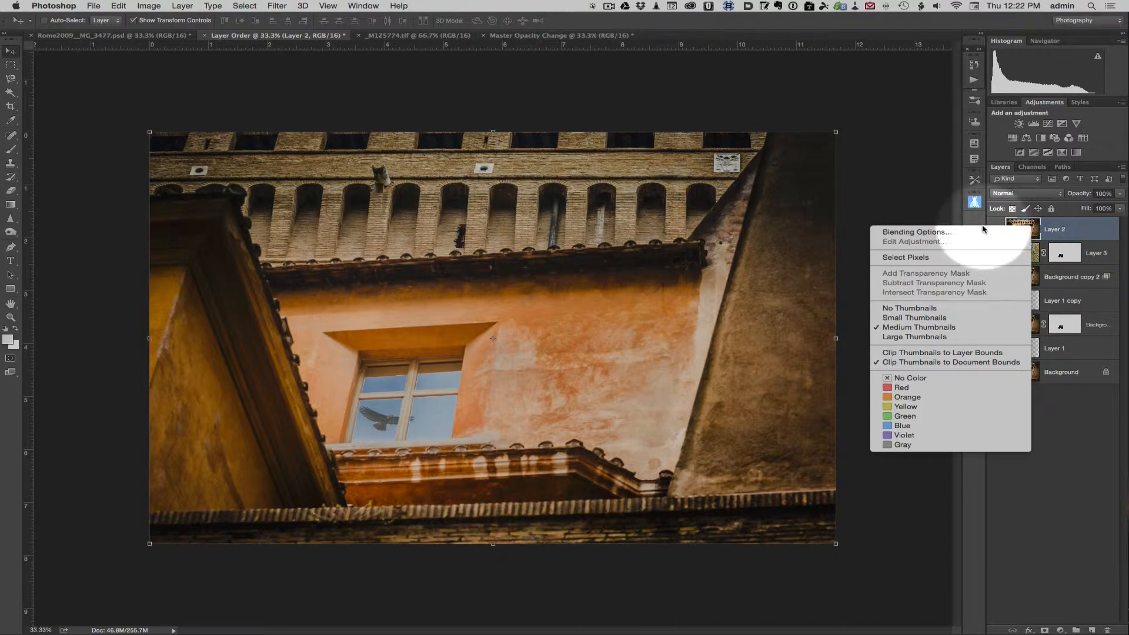
{"action": "left_click", "coordinate": [983, 232]}
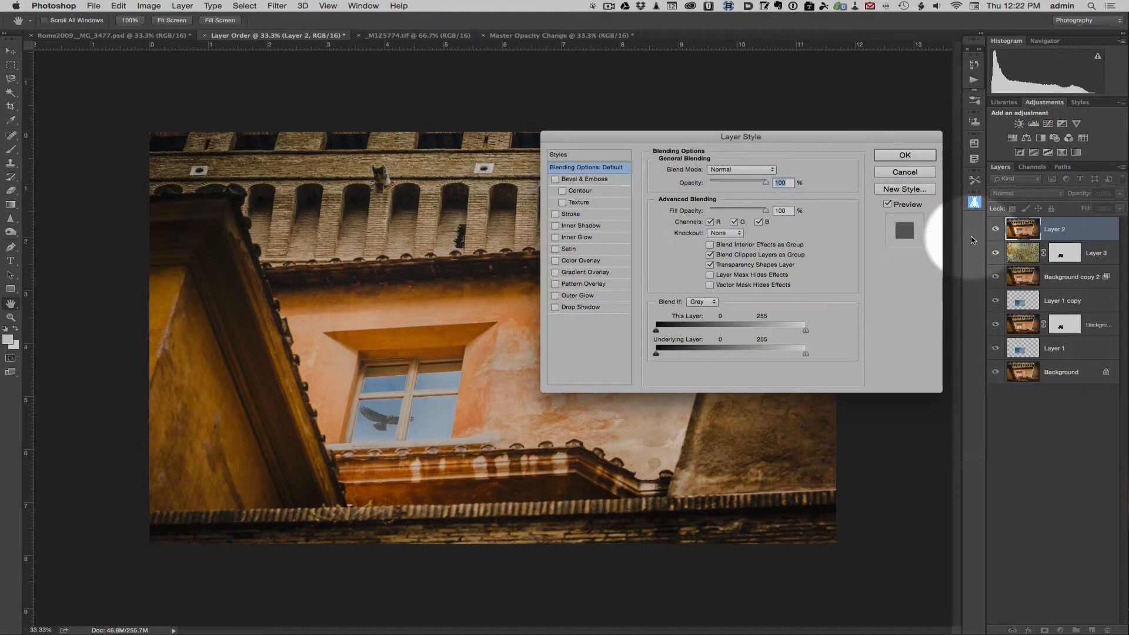
{"action": "left_click", "coordinate": [736, 170]}
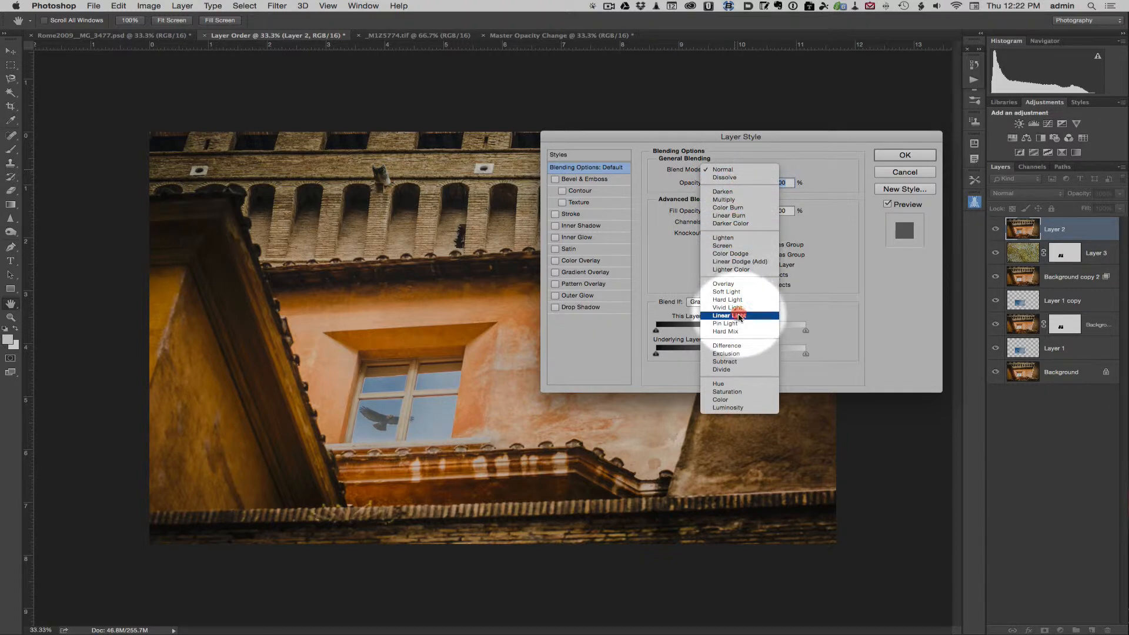
{"action": "left_click", "coordinate": [732, 292]}
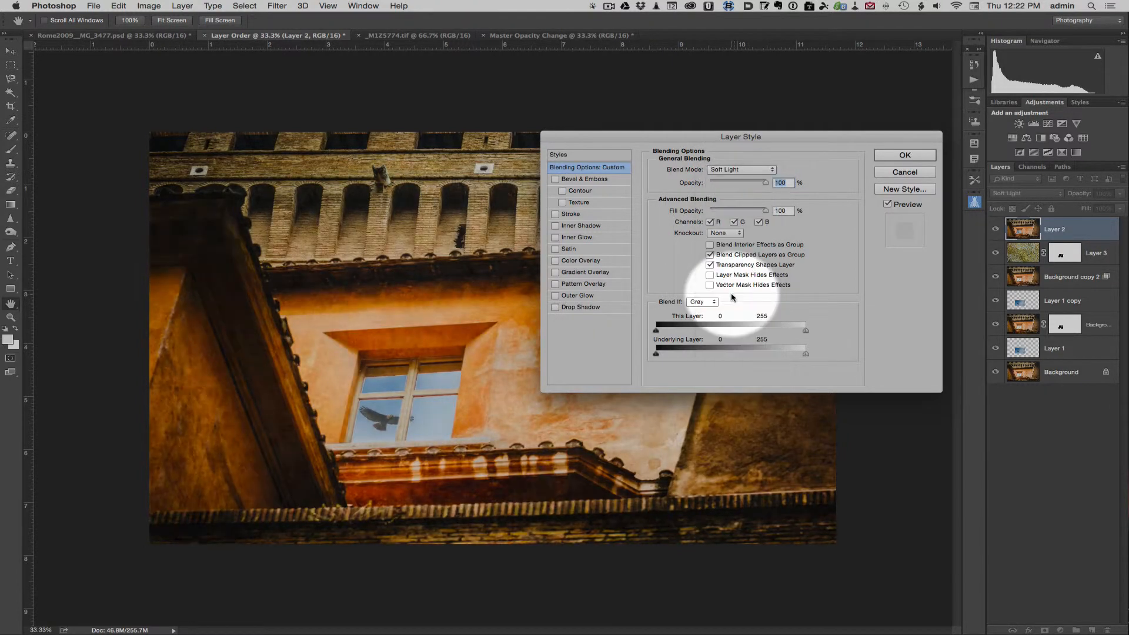
Set Layer 2's Blend If range for the underlying layer to 0/78 and 199/255, and lower the layer's opacity to 89%
{"action": "left_click_drag", "start_coordinate": [801, 137], "coordinate": [799, 59]}
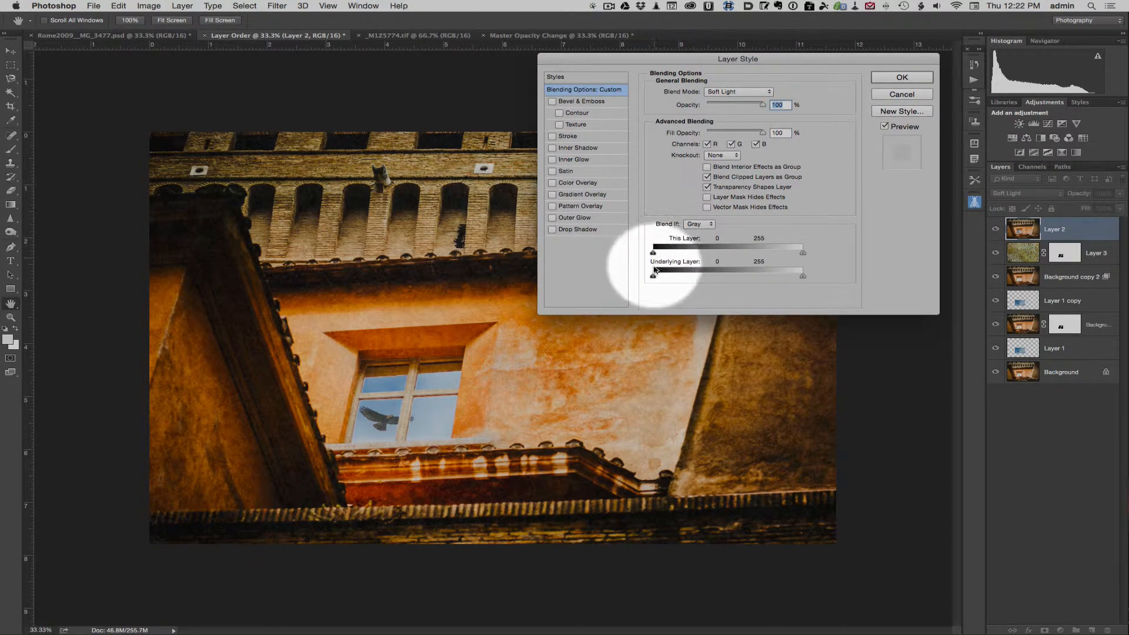
{"action": "left_click_drag", "start_coordinate": [656, 279], "coordinate": [697, 280]}
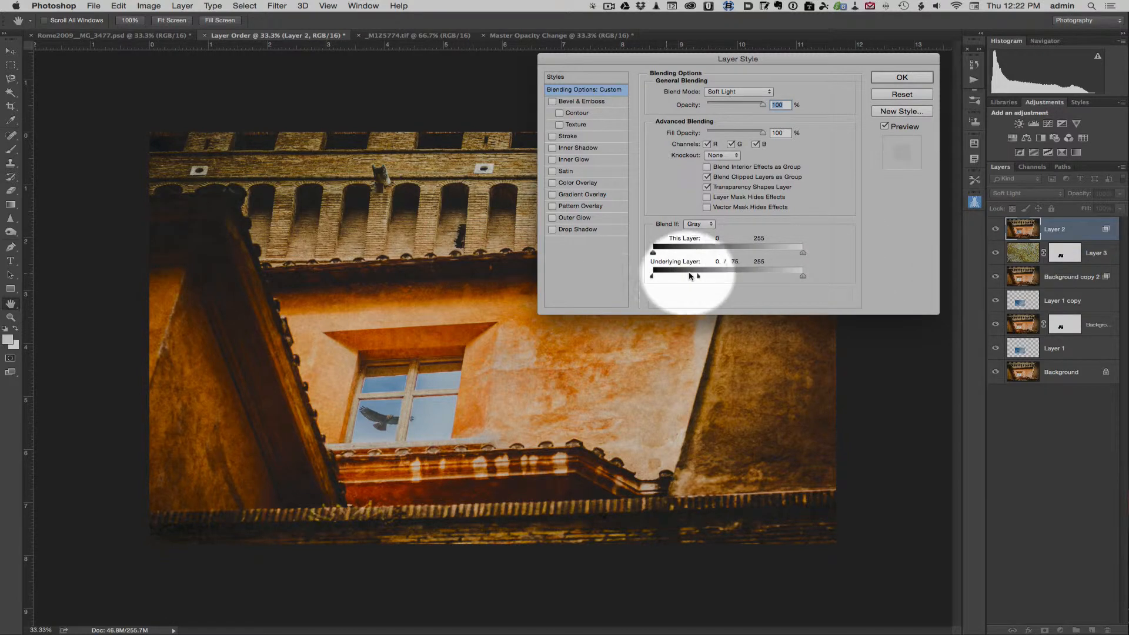
{"action": "left_click_drag", "start_coordinate": [699, 279], "coordinate": [694, 279]}
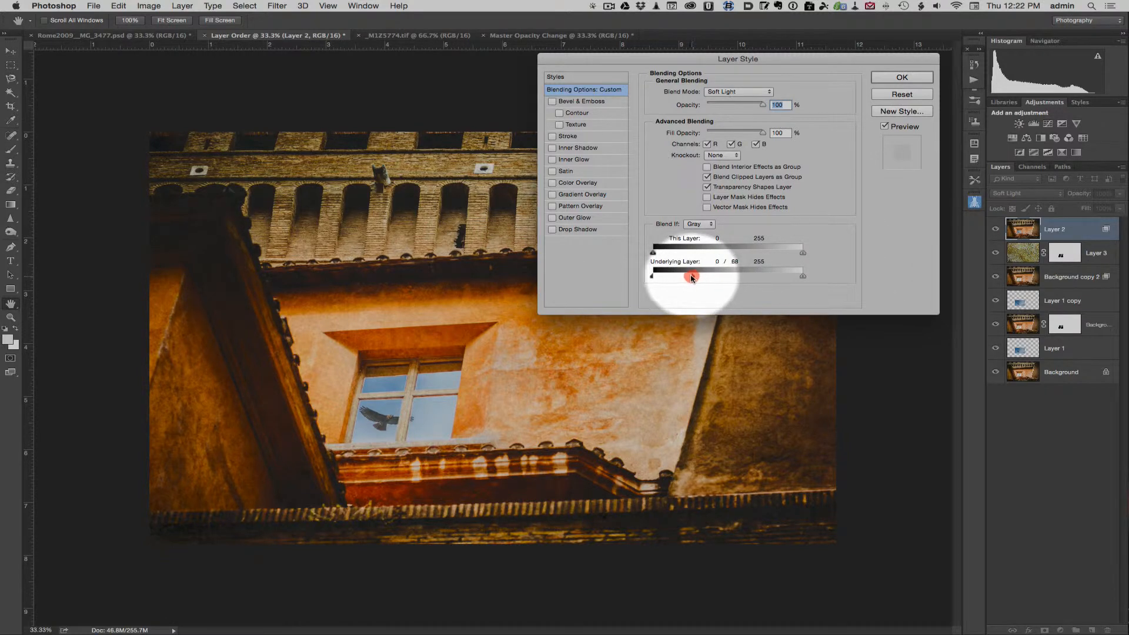
{"action": "left_click_drag", "start_coordinate": [803, 276], "coordinate": [771, 280]}
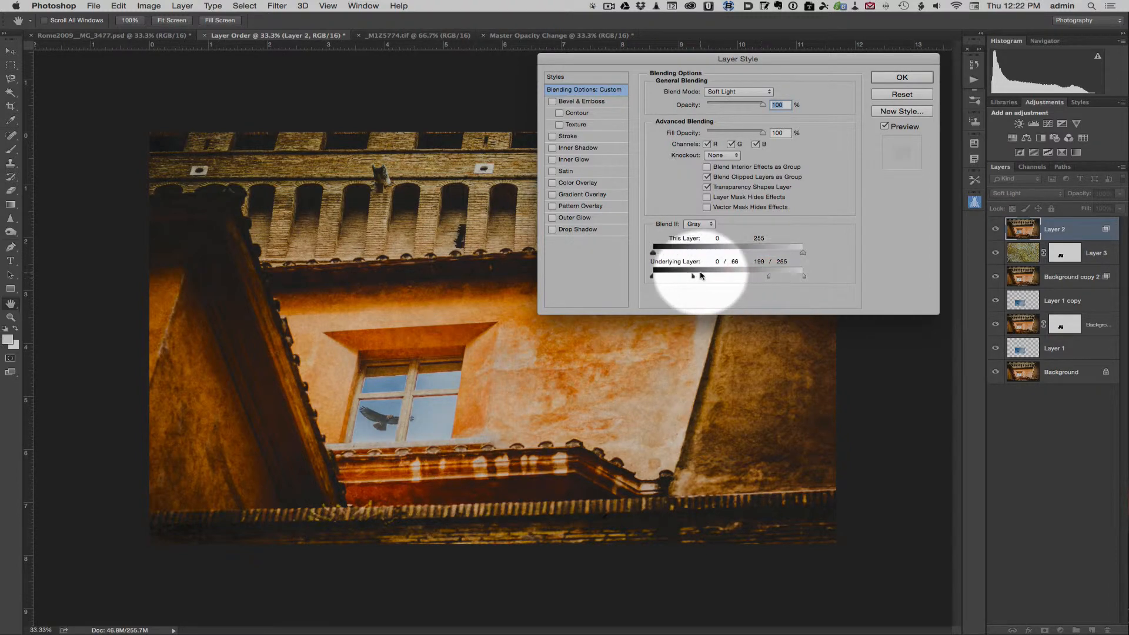
{"action": "mouse_move", "coordinate": [696, 279]}
{"action": "left_mouse_down"}
{"action": "mouse_move", "coordinate": [710, 280]}
{"action": "mouse_move", "coordinate": [698, 279]}
{"action": "left_mouse_up"}
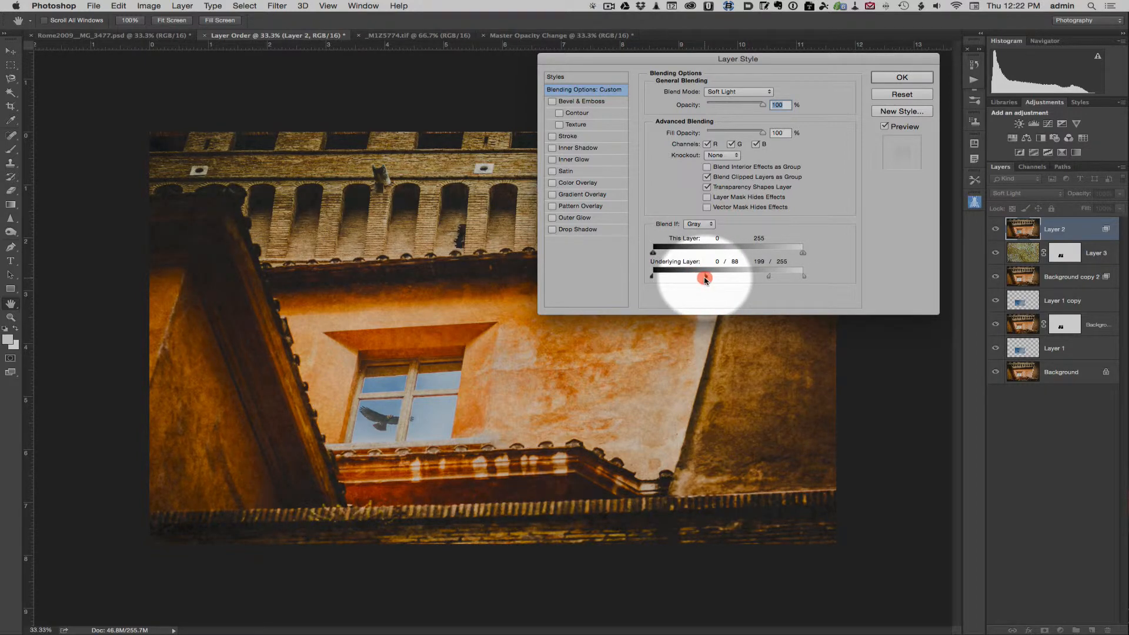
{"action": "left_click_drag", "start_coordinate": [705, 280], "coordinate": [700, 277]}
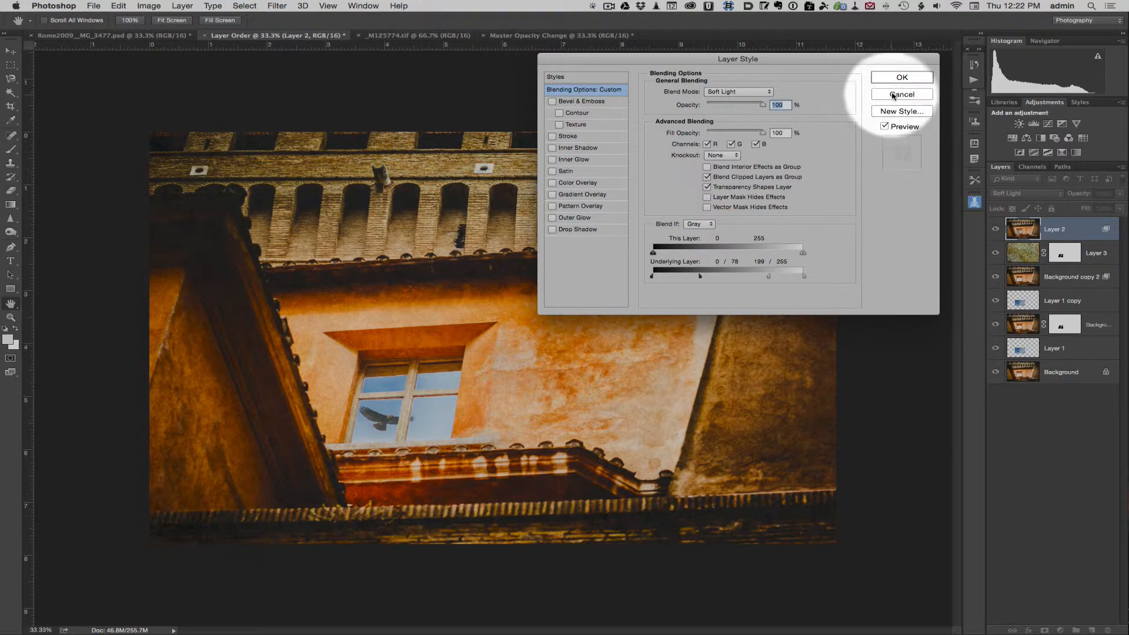
{"action": "left_click", "coordinate": [901, 77]}
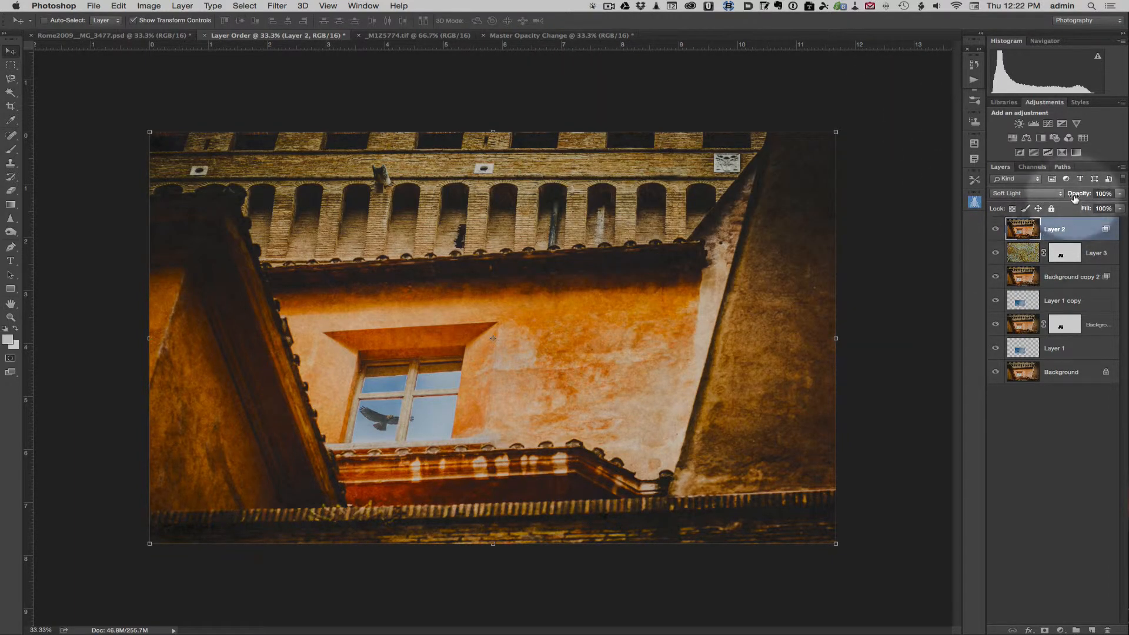
{"action": "left_click_drag", "start_coordinate": [1074, 198], "coordinate": [1076, 197]}
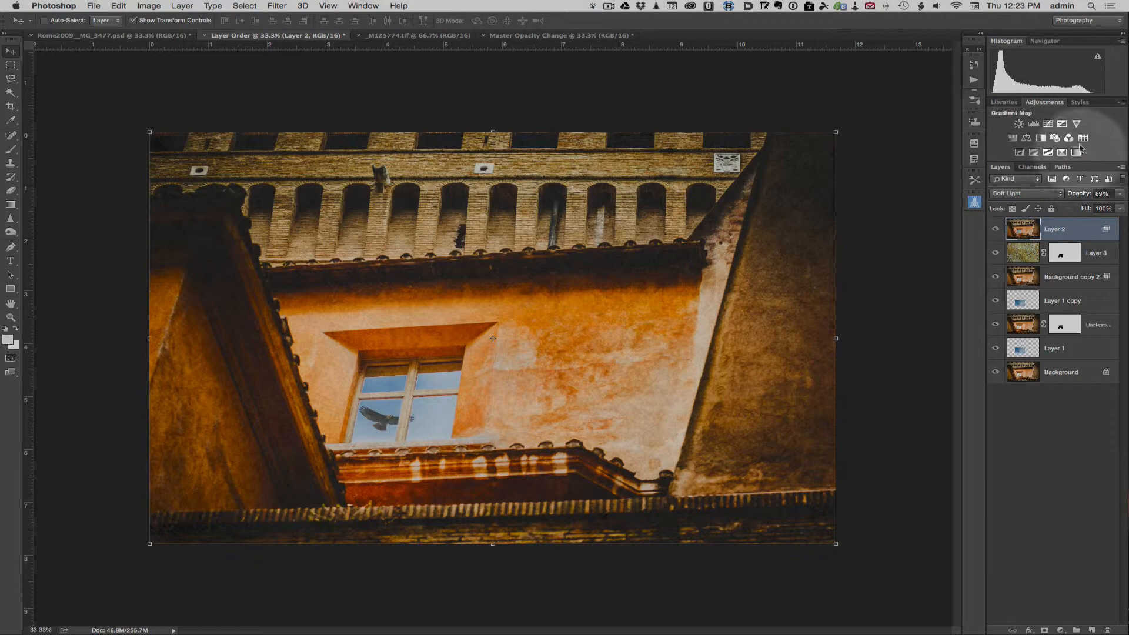
Add a Vibrance adjustment layer on top with Vibrance +40 and Saturation -10
{"action": "left_click", "coordinate": [1077, 123]}
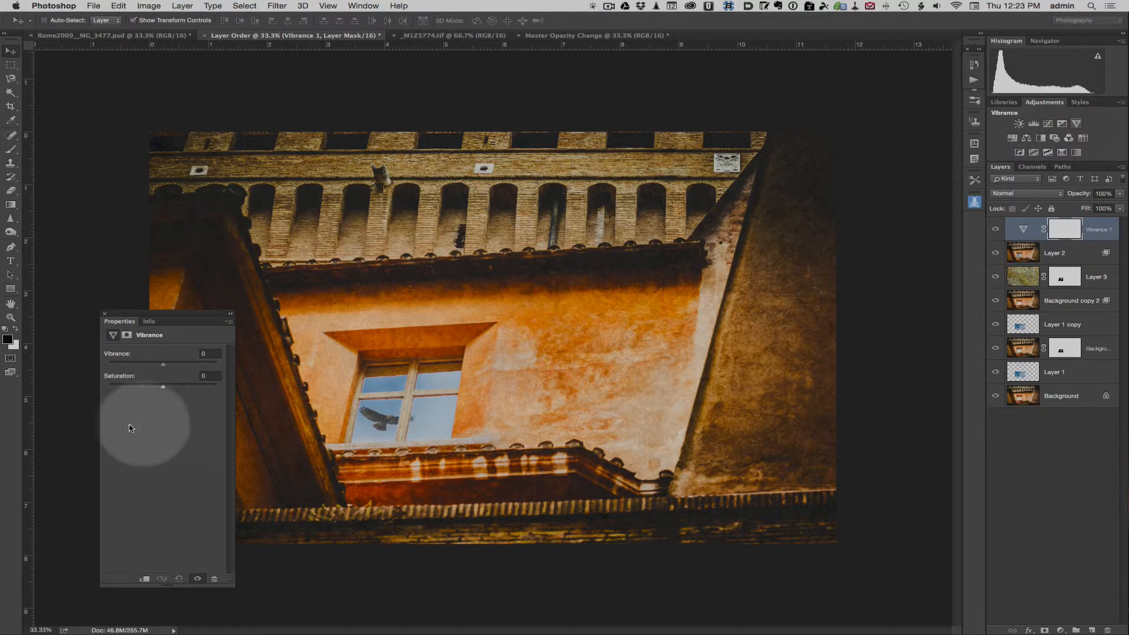
{"action": "key", "text": "alt+super+v"}
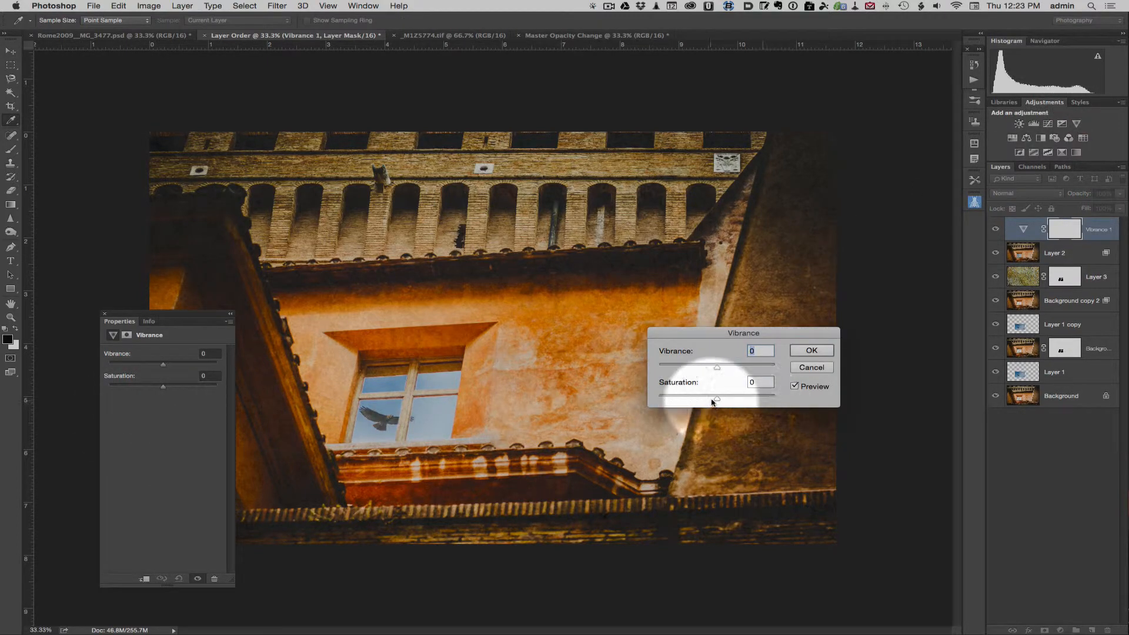
{"action": "left_click_drag", "start_coordinate": [712, 402], "coordinate": [749, 368]}
{"action": "left_click", "coordinate": [802, 351]}
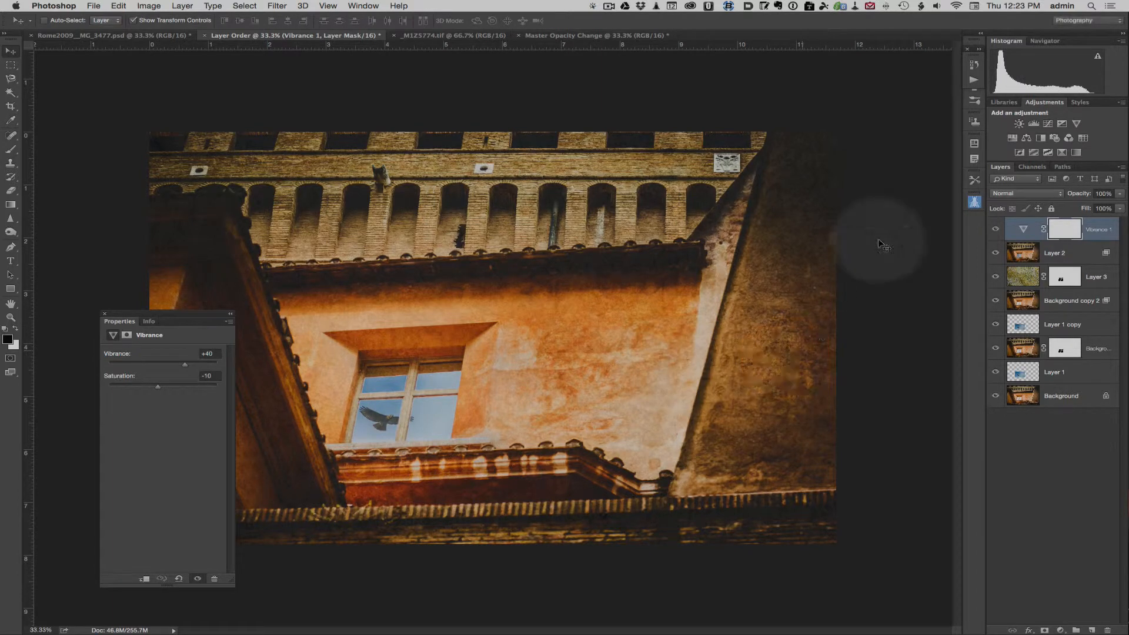
Add a contrast-raising Curves adjustment layer with points including input 215, output 239 and input 88, output 95, blended in Luminosity mode
{"action": "left_click", "coordinate": [1049, 124]}
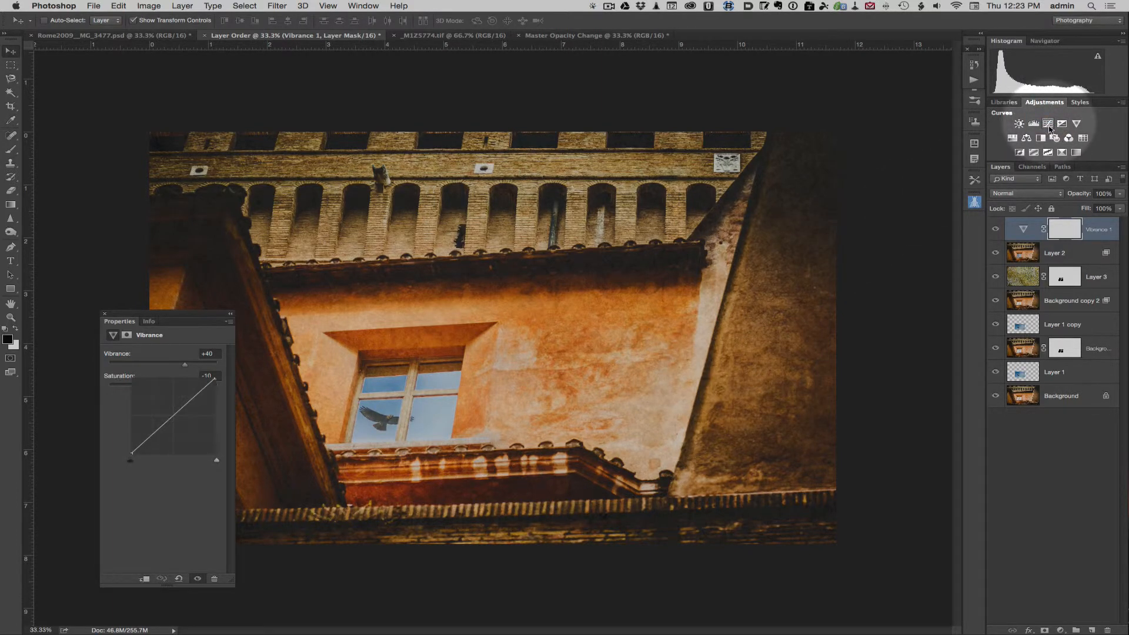
{"action": "key", "text": "super+m"}
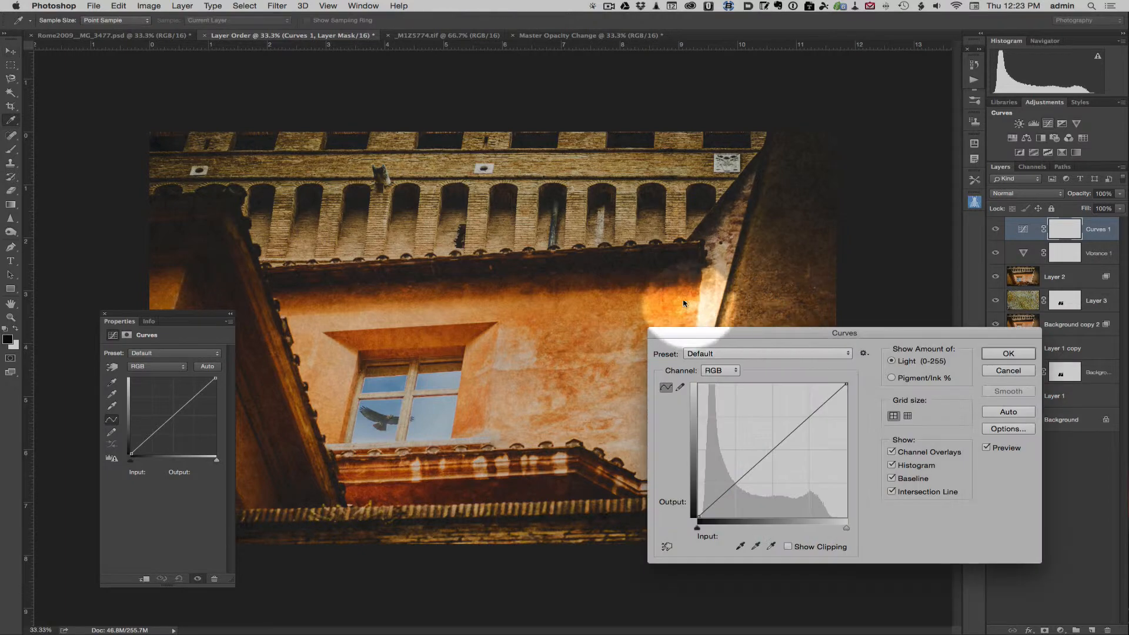
{"action": "left_click_drag", "start_coordinate": [830, 399], "coordinate": [823, 391]}
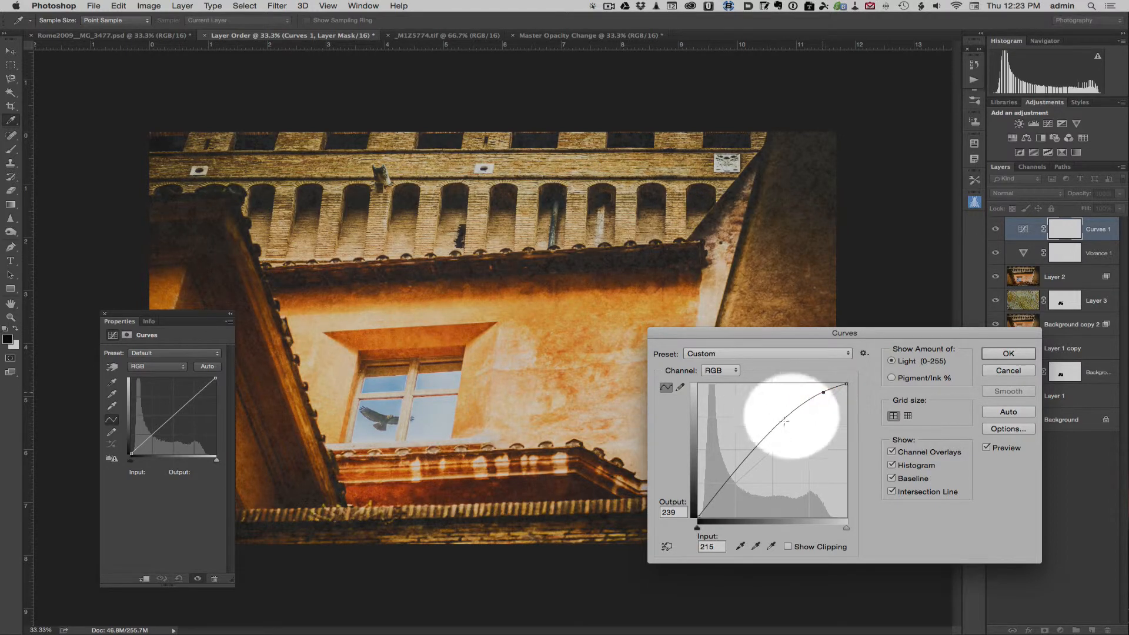
{"action": "left_click_drag", "start_coordinate": [762, 437], "coordinate": [750, 467]}
{"action": "left_click", "coordinate": [752, 468]}
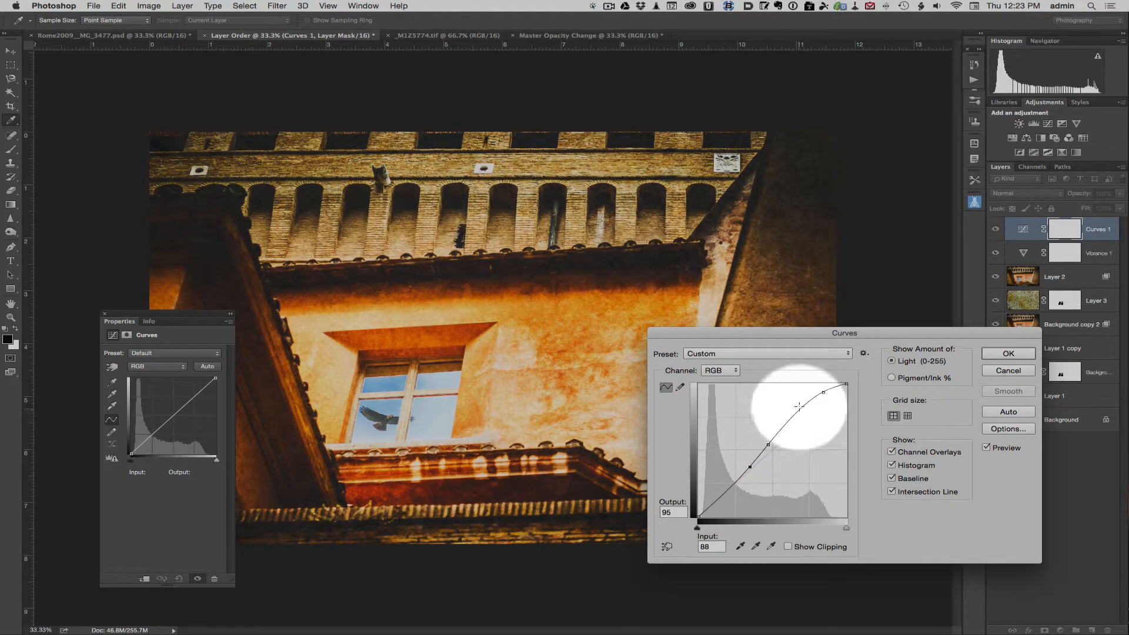
{"action": "left_click", "coordinate": [1009, 353]}
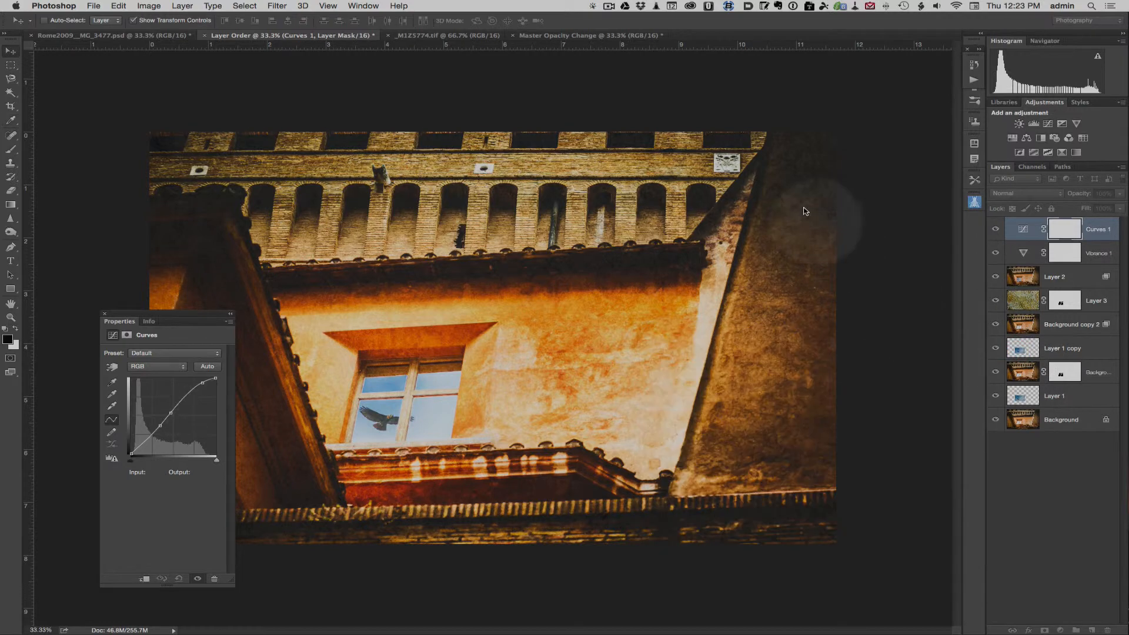
{"action": "left_click", "coordinate": [1053, 195]}
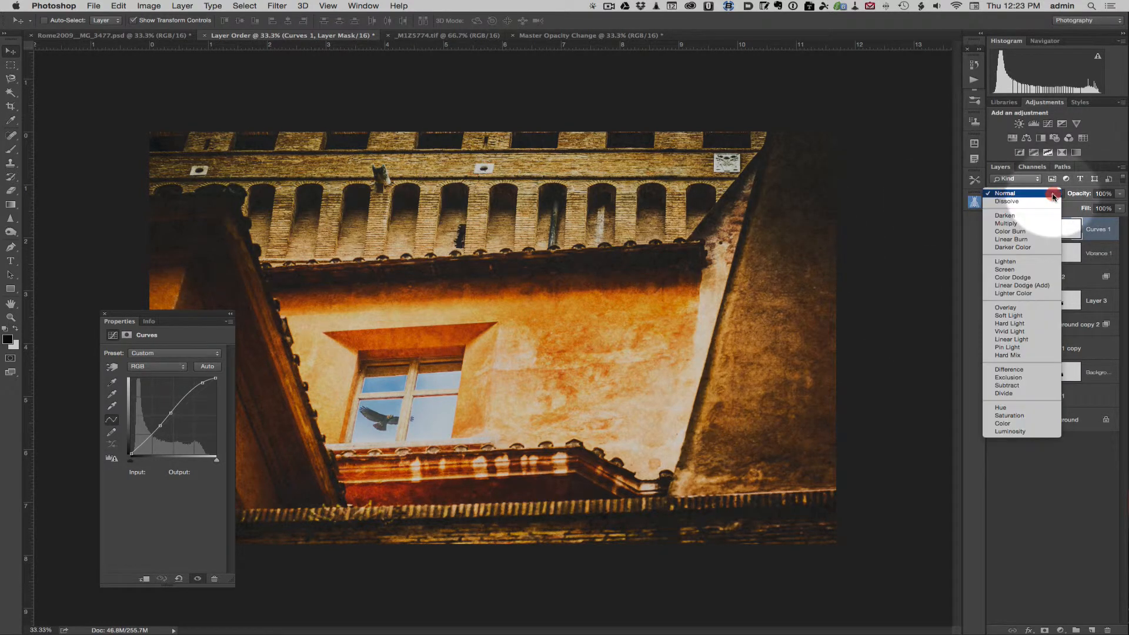
{"action": "left_click", "coordinate": [1010, 431]}
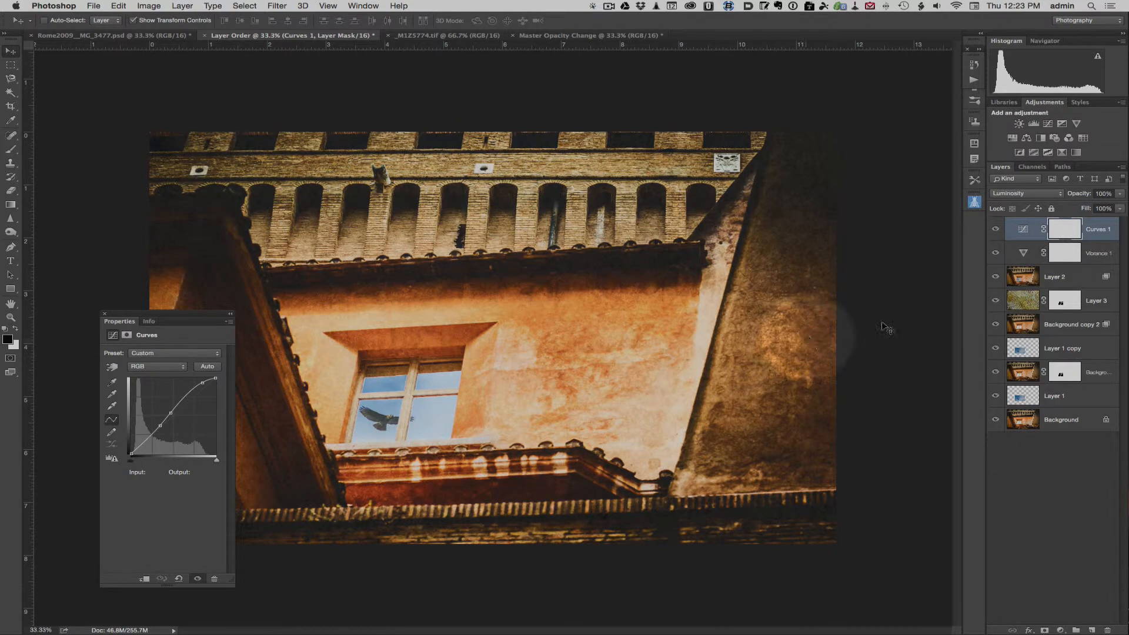
Compare the layers' effects by hiding Curves 1, Vibrance 1, Layer 2 and Layer 3 from the top down and showing them again in reverse
{"action": "left_click", "coordinate": [995, 229]}
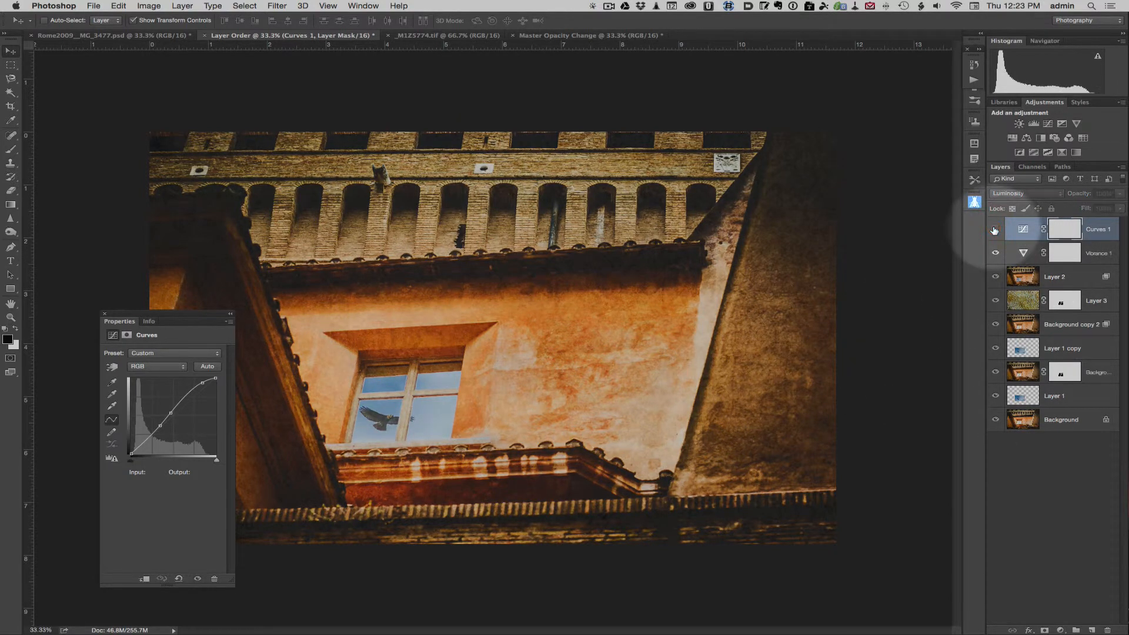
{"action": "left_click", "coordinate": [995, 253]}
{"action": "left_click", "coordinate": [996, 277]}
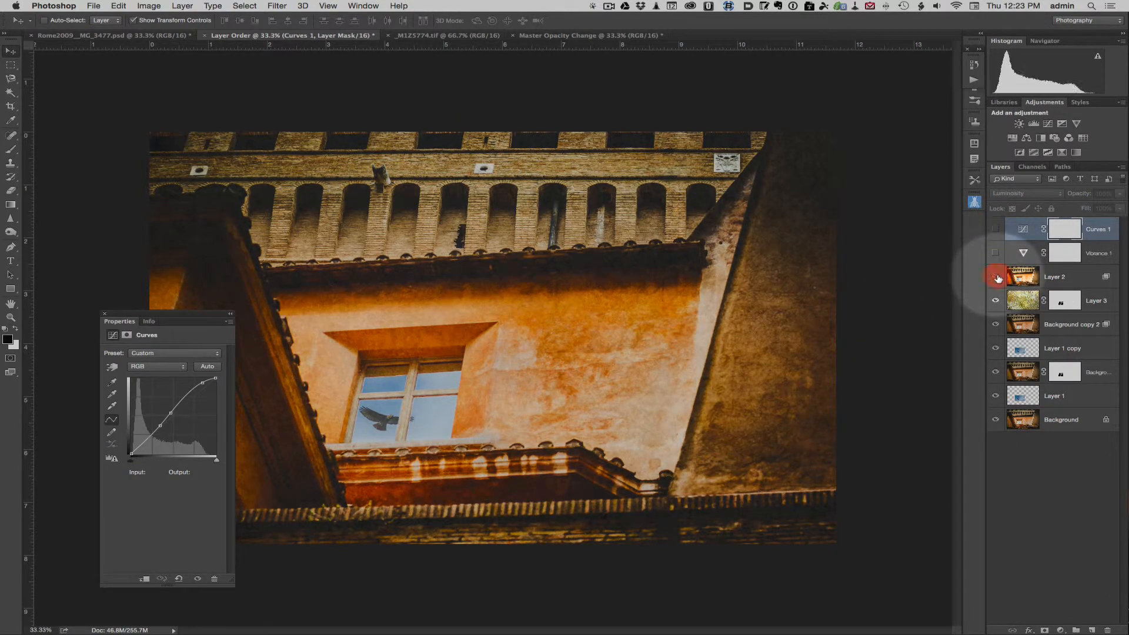
{"action": "left_click", "coordinate": [995, 301]}
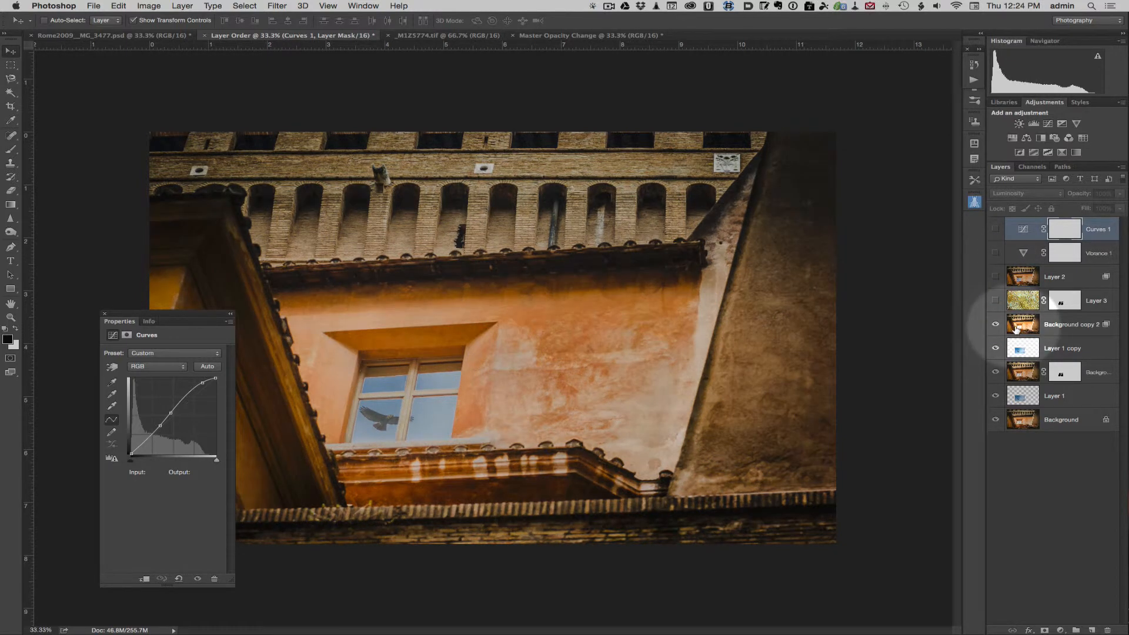
{"action": "left_click", "coordinate": [995, 301]}
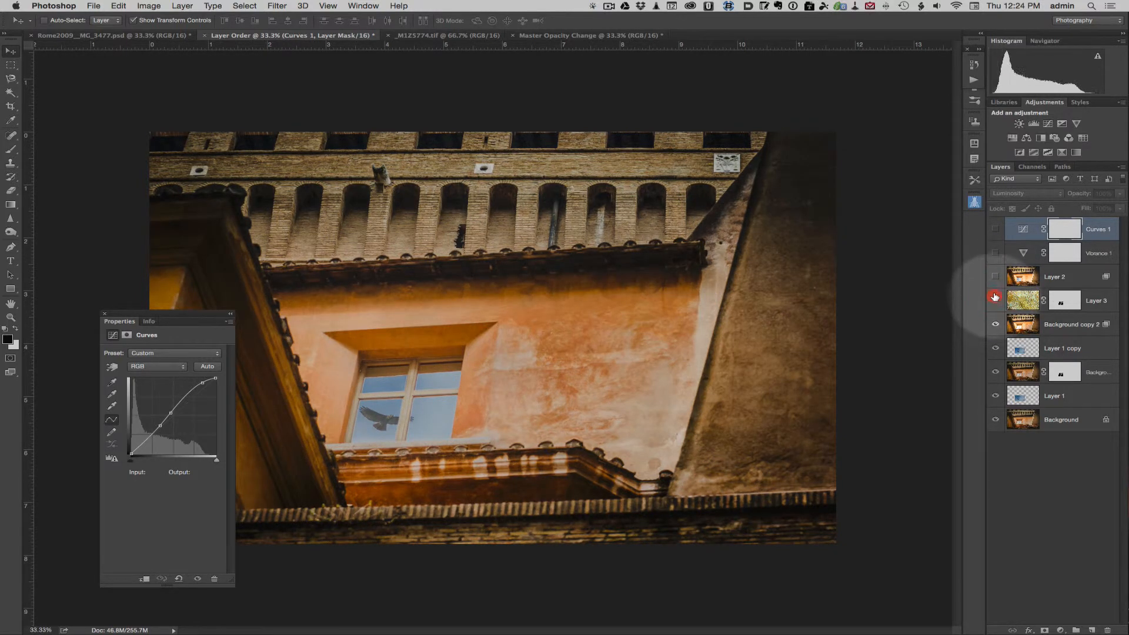
{"action": "left_click", "coordinate": [995, 277]}
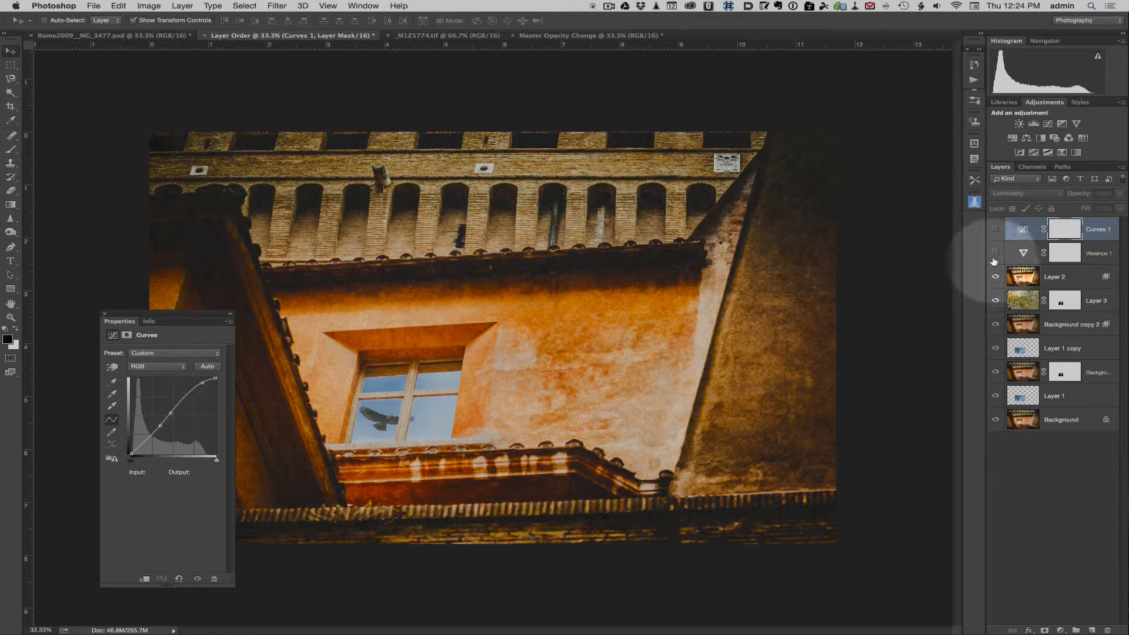
{"action": "left_click", "coordinate": [995, 229]}
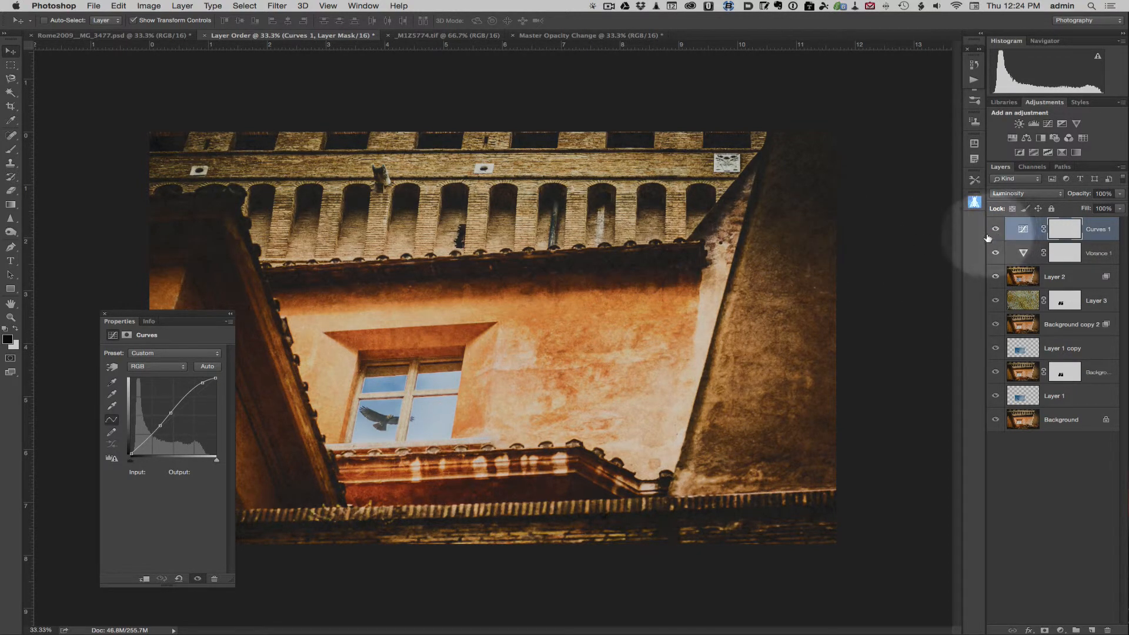
Close the Curves properties and compare the Layer Order document with Rome2009__MG_3477.psd by switching between them, ending on Layer Order
{"action": "left_click", "coordinate": [104, 314]}
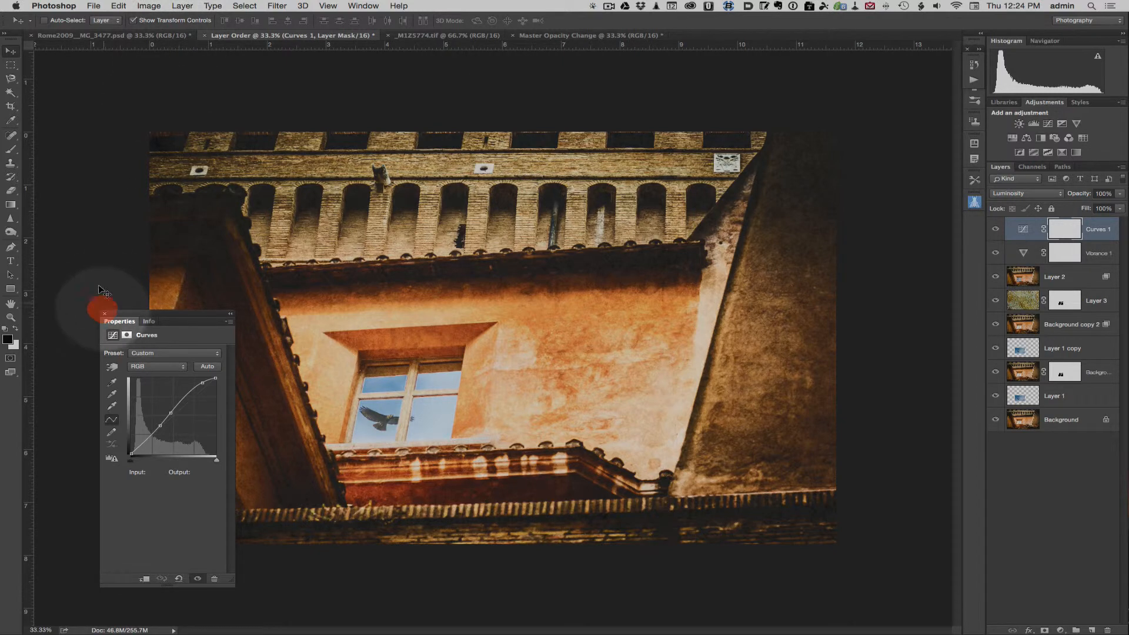
{"action": "left_click", "coordinate": [154, 36]}
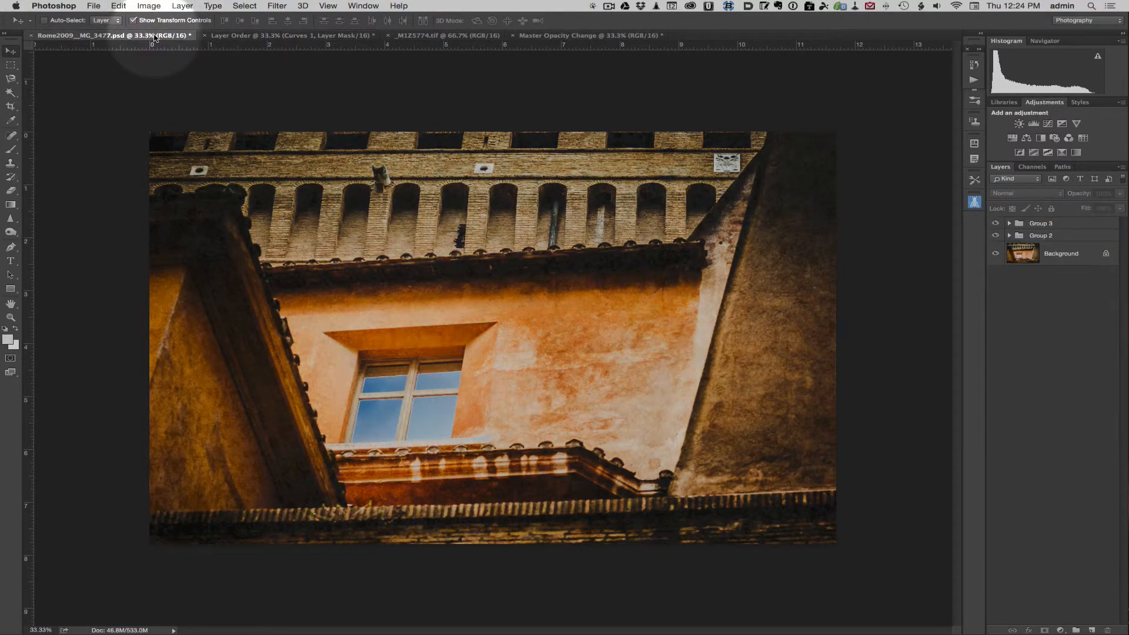
{"action": "left_click", "coordinate": [250, 36]}
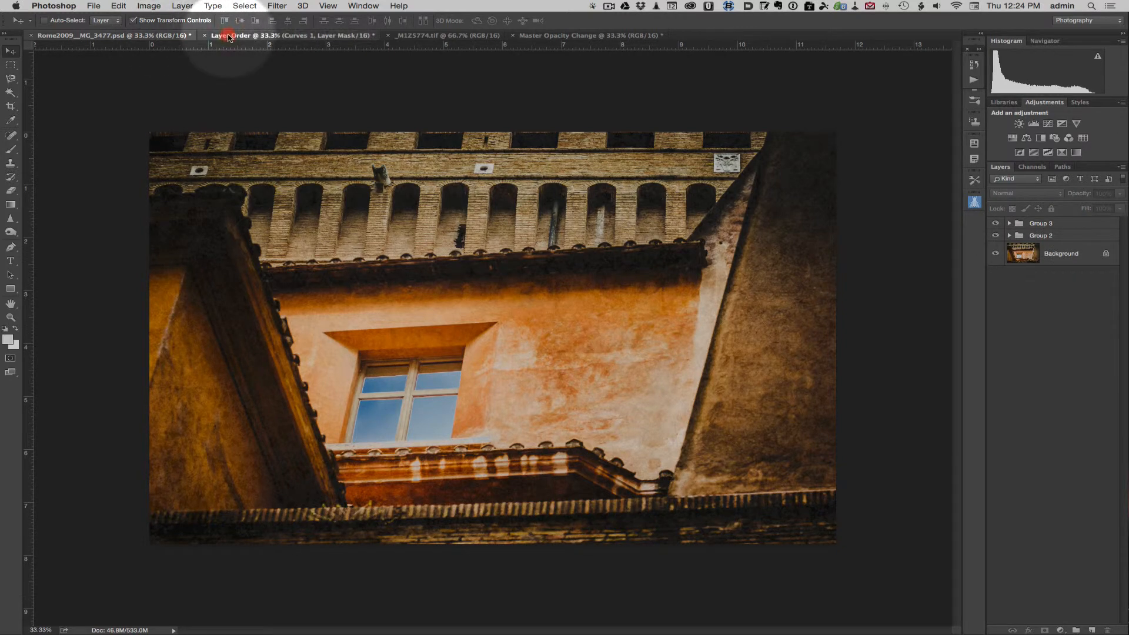
{"action": "left_click", "coordinate": [168, 36]}
{"action": "left_click", "coordinate": [229, 36]}
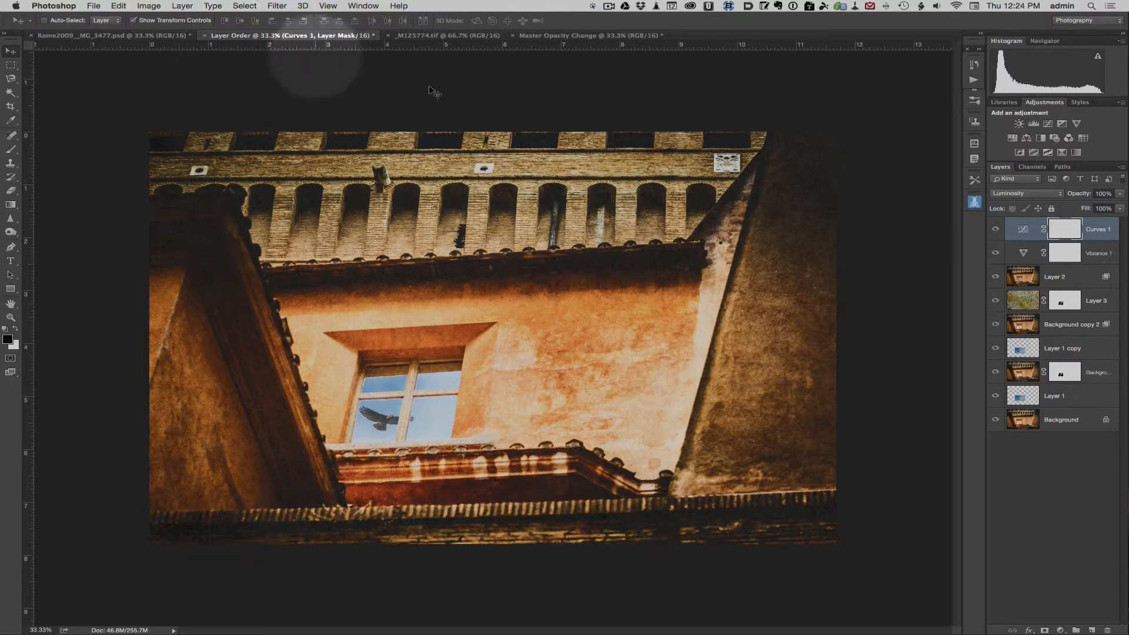
Reopen the Curves 1 adjustment's settings, examine the lower midtone point on its curve, and close the settings
{"action": "double_click", "coordinate": [1024, 229]}
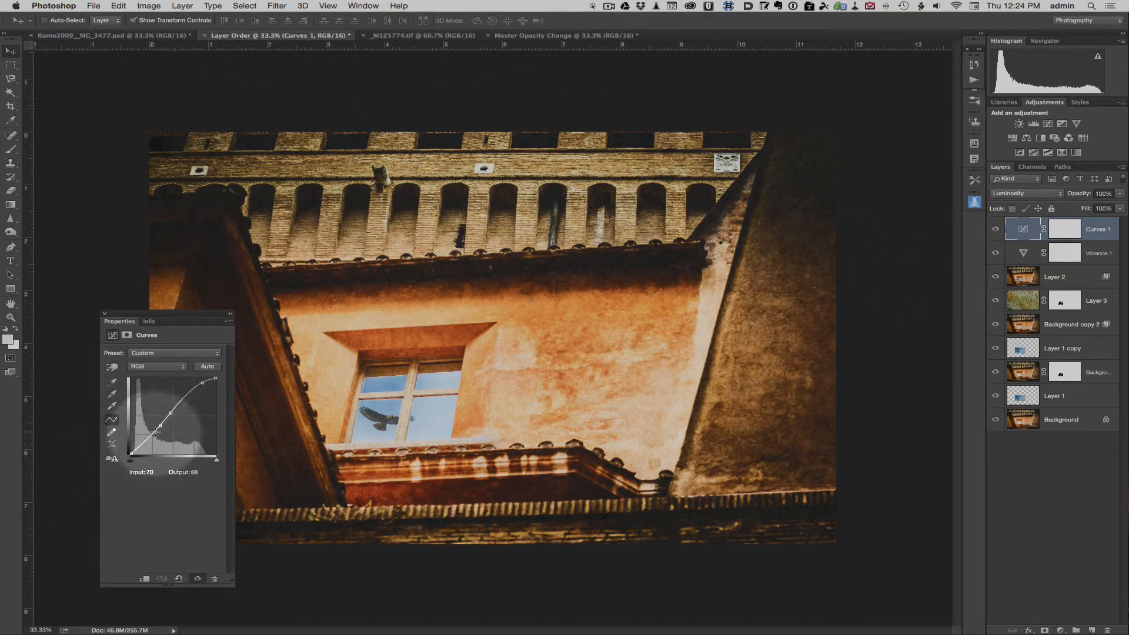
{"action": "left_click_drag", "start_coordinate": [155, 431], "coordinate": [160, 428]}
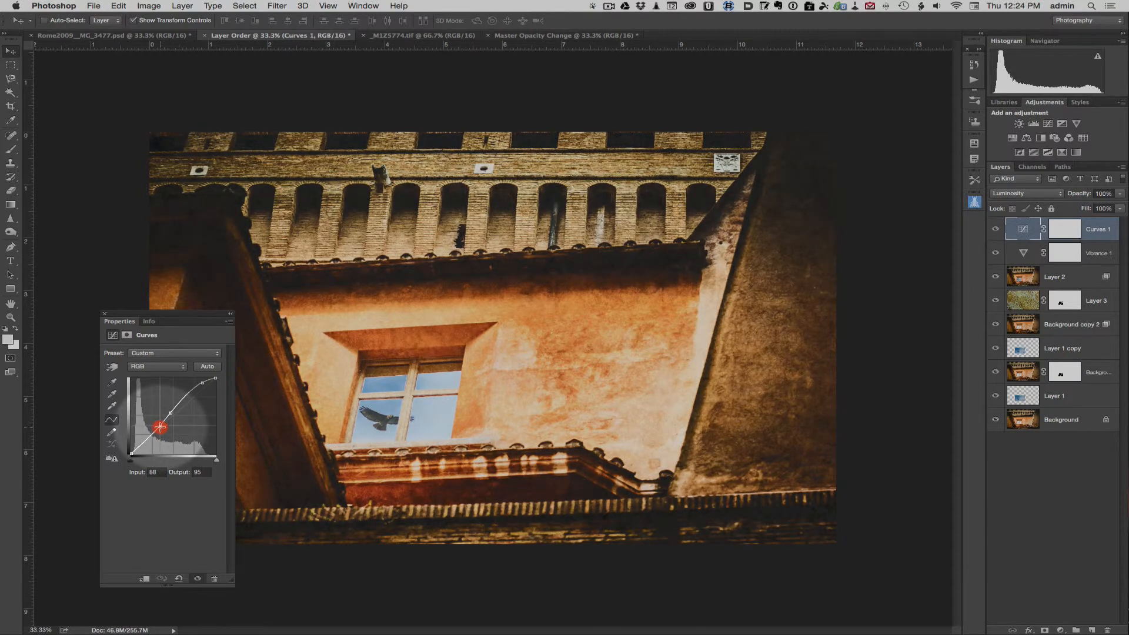
{"action": "left_click", "coordinate": [110, 322]}
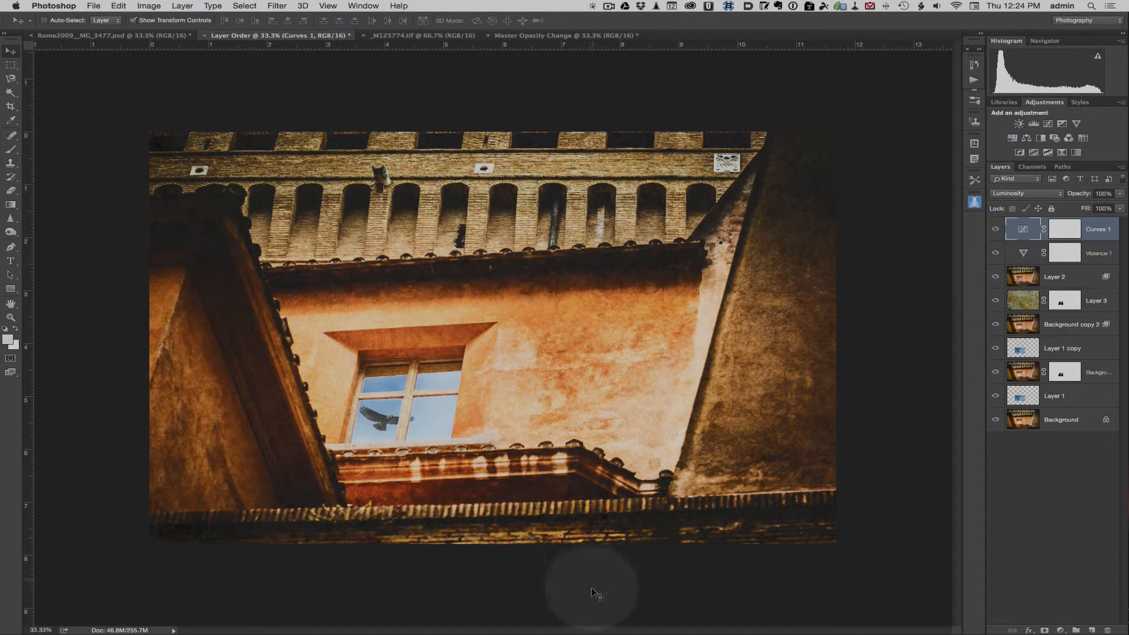